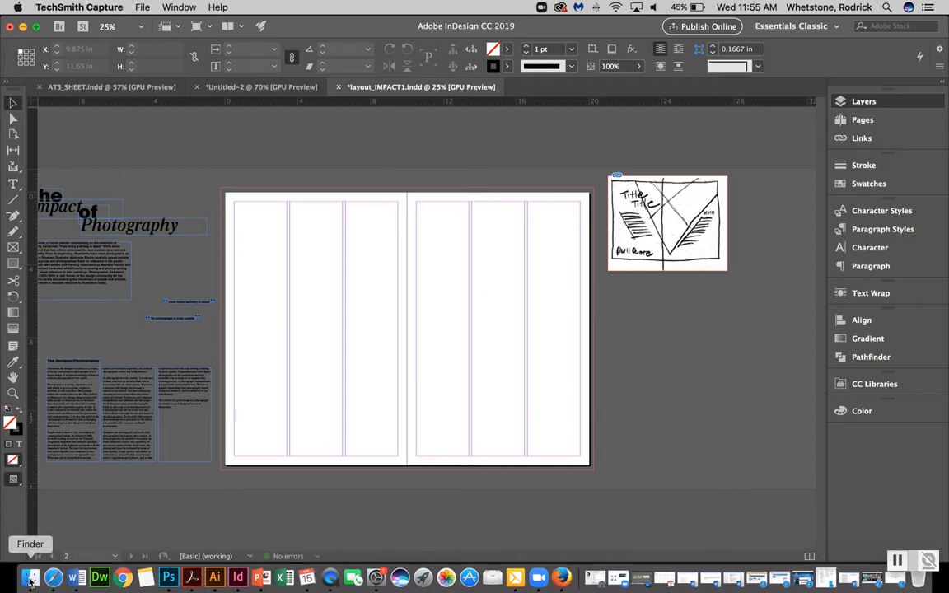
Load IMG_0356 copy.jpg and magpic1.psd from the 10_IMPACT MAGspread folder into the layout for placing
{"action": "left_click", "coordinate": [30, 581]}
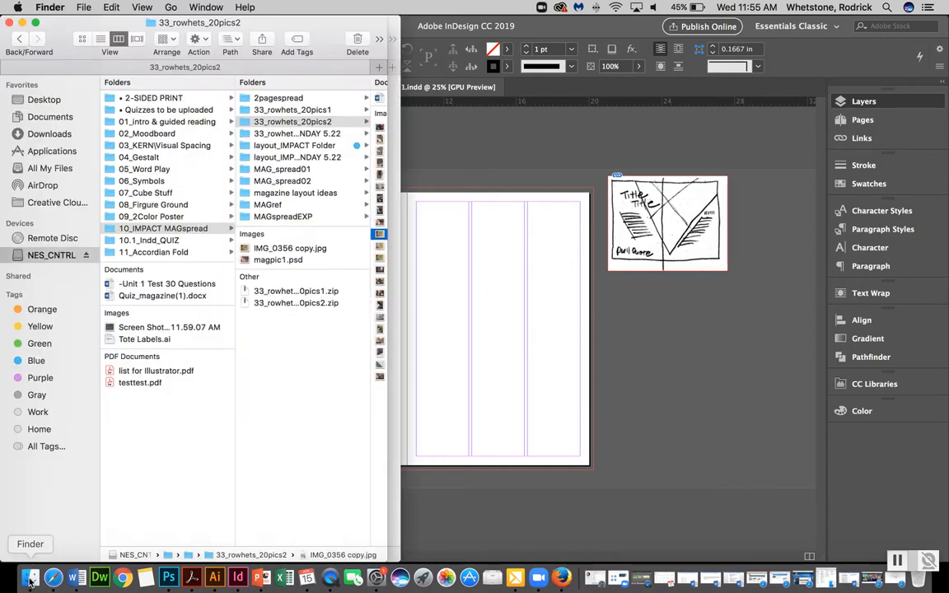
{"action": "left_click", "coordinate": [270, 249]}
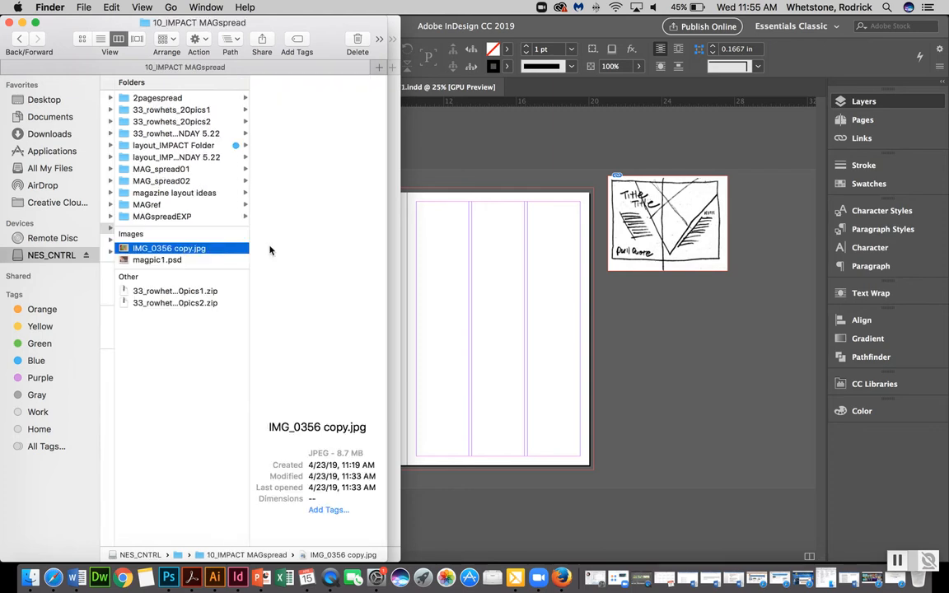
{"action": "left_click", "coordinate": [169, 260]}
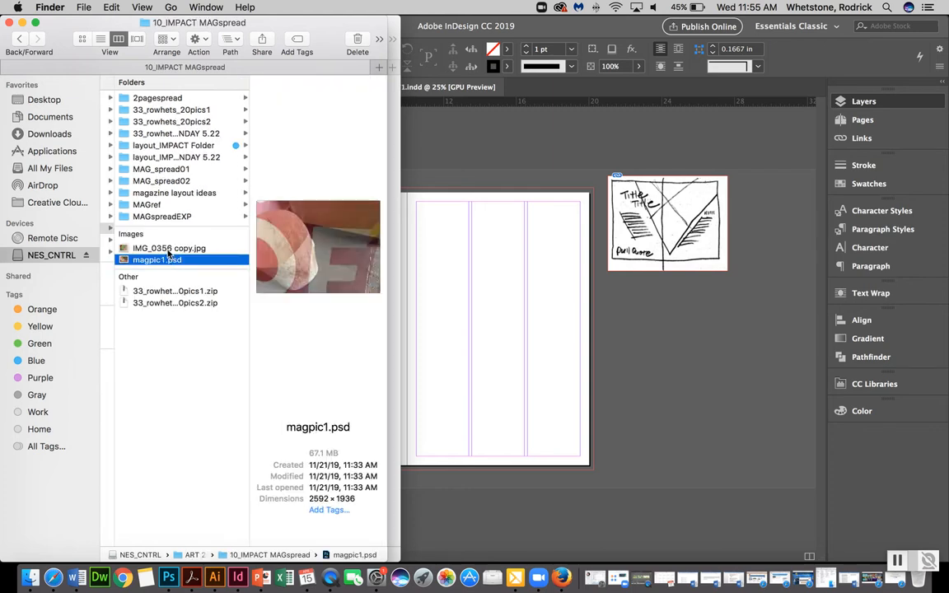
{"action": "left_click", "coordinate": [169, 250], "text": "shift"}
{"action": "left_click_drag", "start_coordinate": [169, 252], "coordinate": [471, 283]}
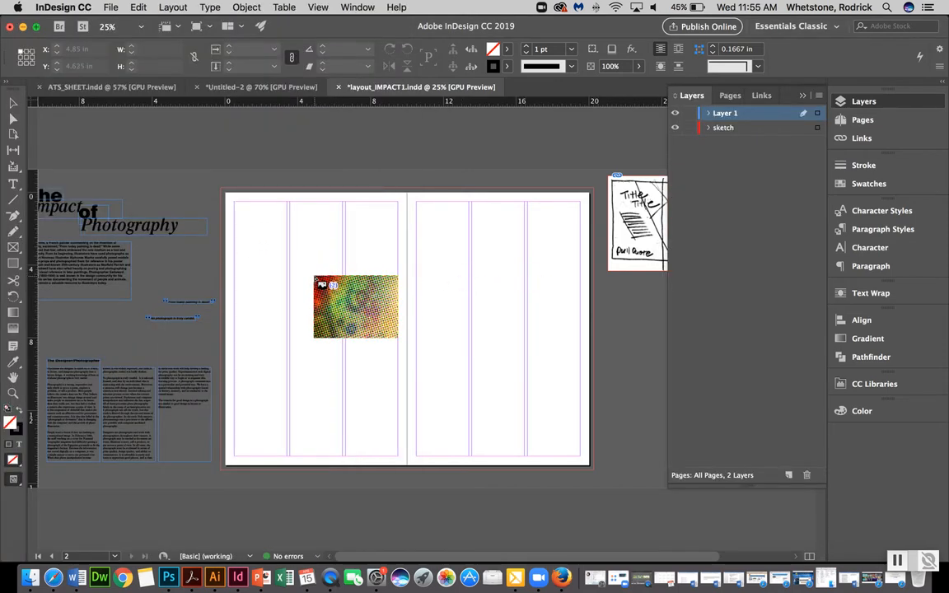
Place the halftone image as a frame about 12.6 × 9.4 in on the left side of the spread
{"action": "key", "text": "Escape"}
{"action": "key", "text": "Escape"}
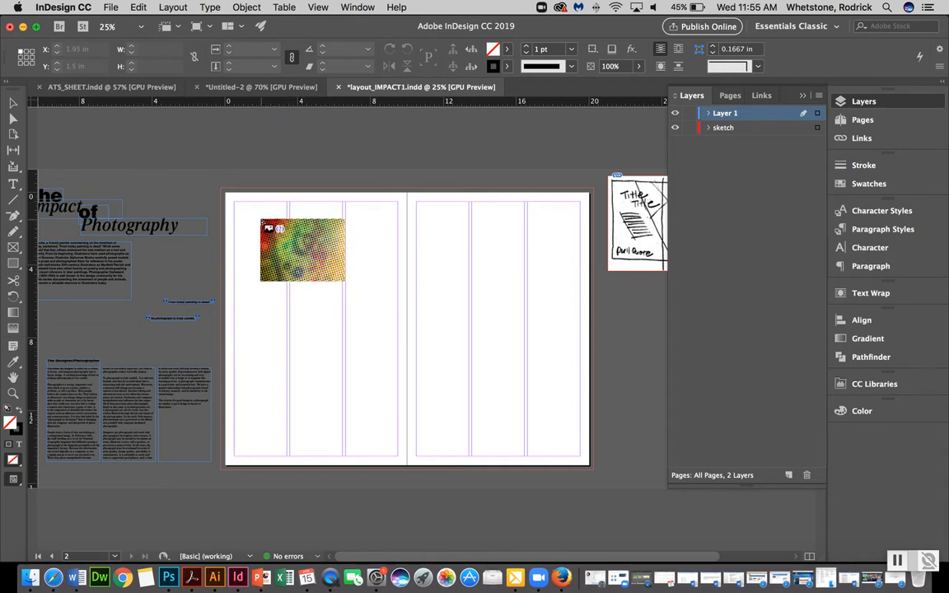
{"action": "left_click_drag", "start_coordinate": [260, 221], "coordinate": [494, 394]}
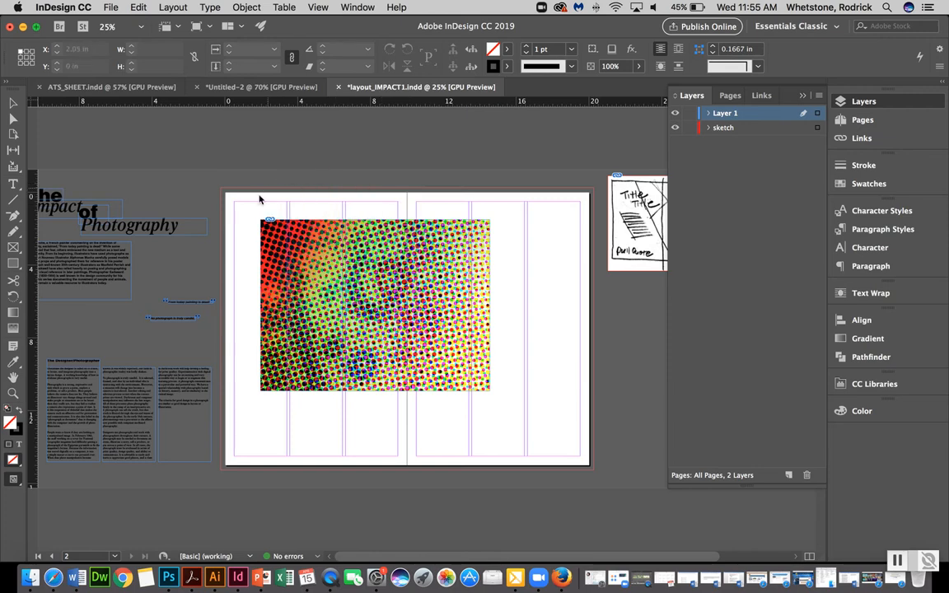
Place magpic1.psd at full size at the spread's top left corner
{"action": "left_click_drag", "start_coordinate": [242, 208], "coordinate": [244, 210]}
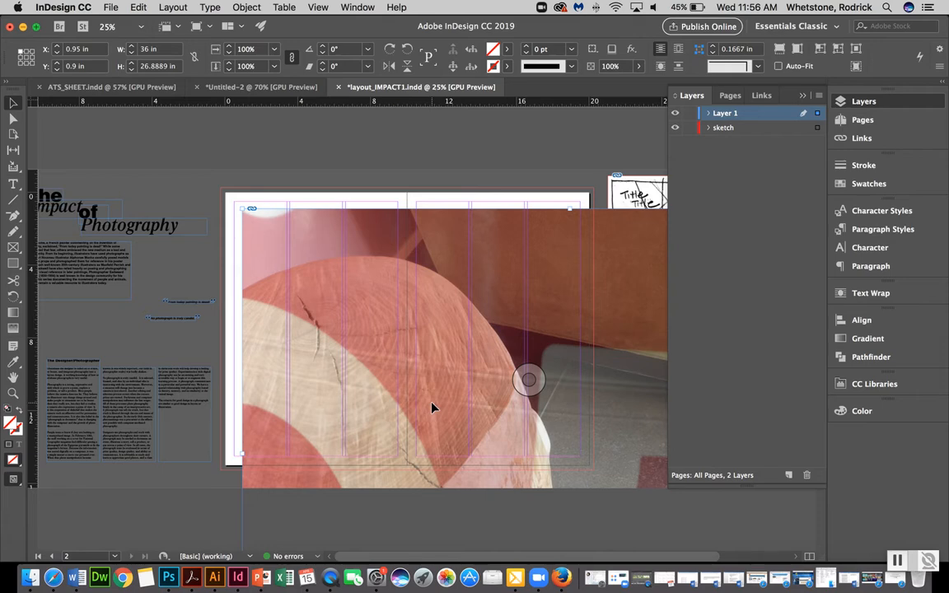
{"action": "key", "text": "super+minus"}
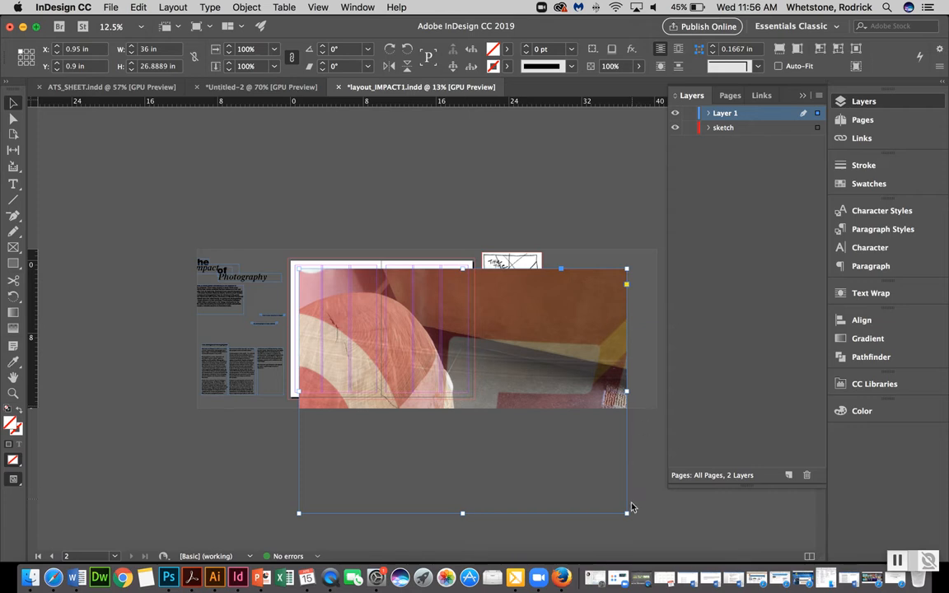
Scale the magpic1 photo and its frame down proportionally to about 16.3 × 12.2 in
{"action": "left_click_drag", "start_coordinate": [627, 513], "coordinate": [449, 360]}
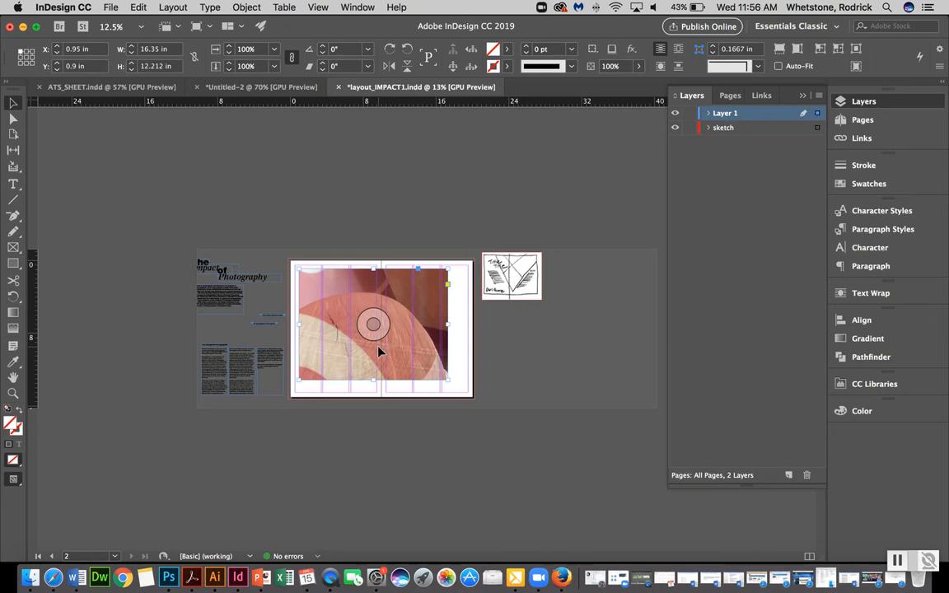
{"action": "key", "text": "alt+super+c"}
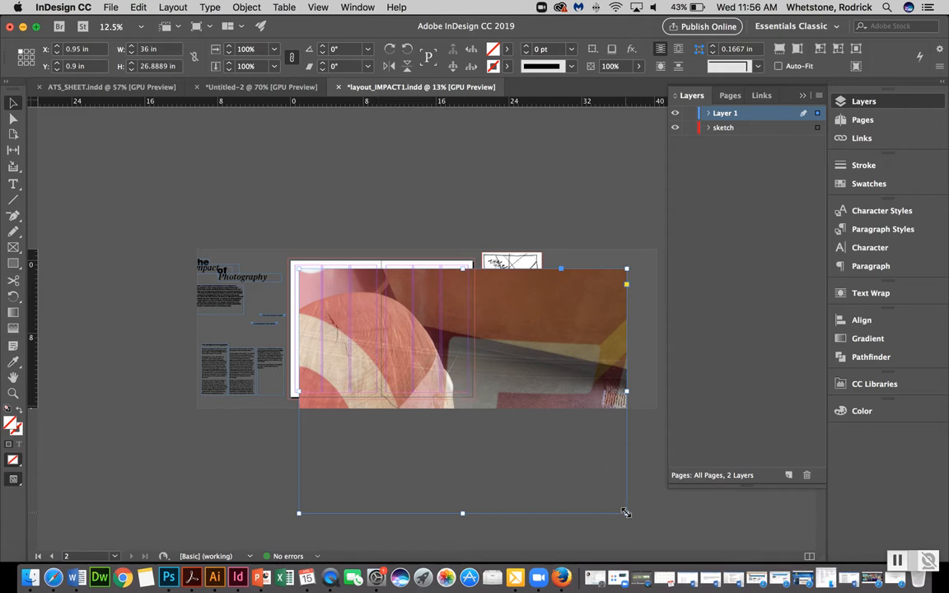
{"action": "left_click_drag", "start_coordinate": [626, 513], "coordinate": [443, 381]}
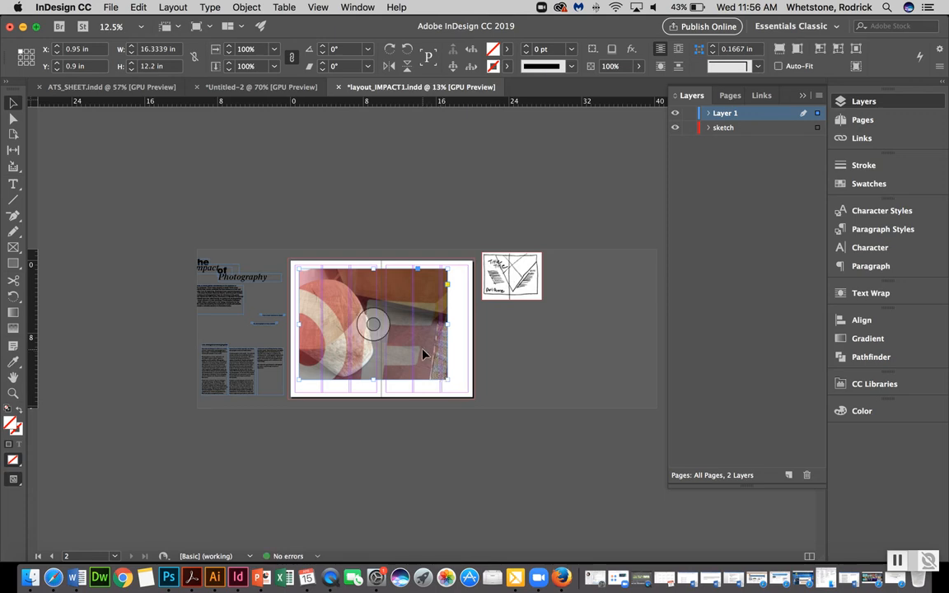
Move the halftone image onto the pasteboard and position the photo at about X 2.33 in, Y -0.2 in
{"action": "left_click_drag", "start_coordinate": [422, 353], "coordinate": [518, 373]}
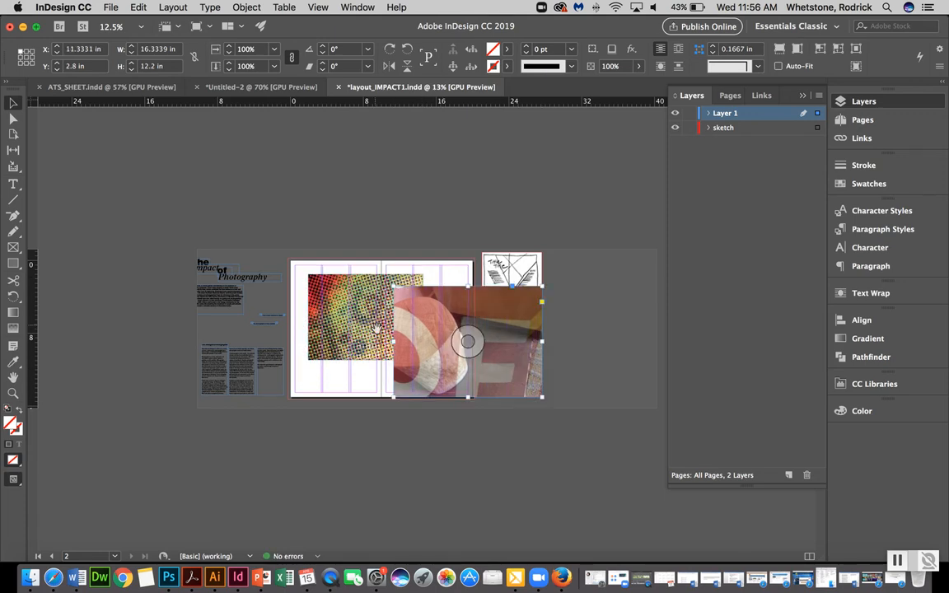
{"action": "left_click", "coordinate": [322, 337]}
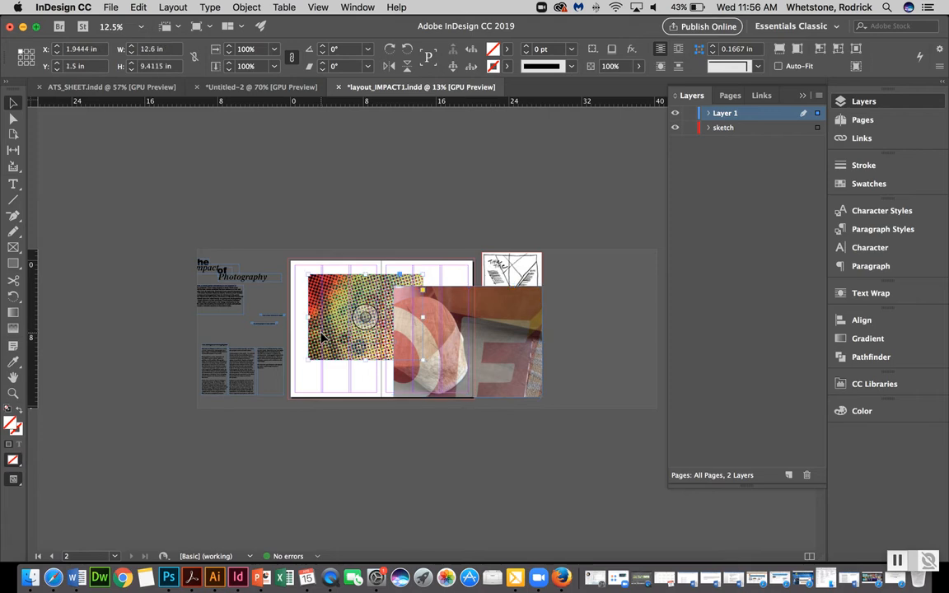
{"action": "left_click_drag", "start_coordinate": [322, 336], "coordinate": [562, 330]}
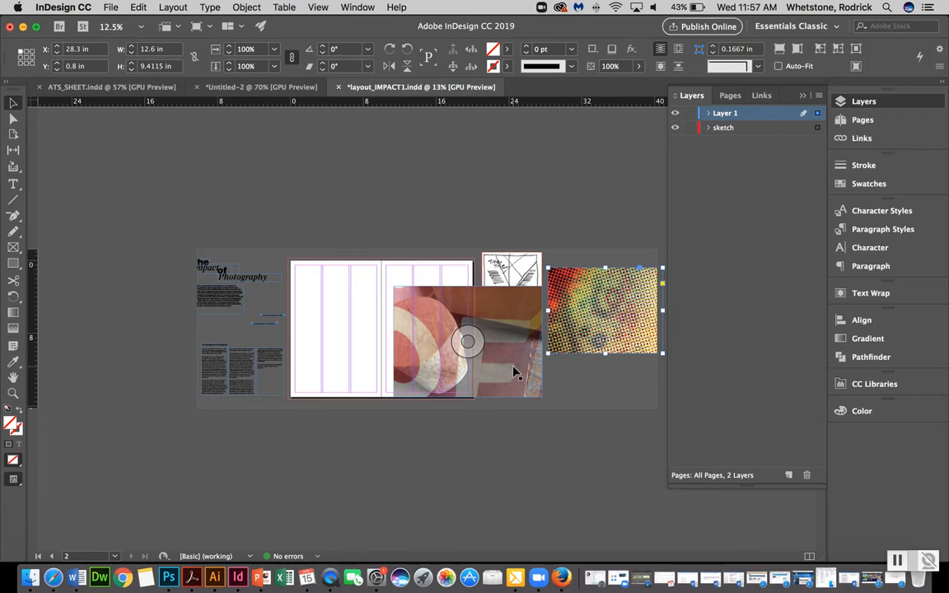
{"action": "left_click_drag", "start_coordinate": [515, 372], "coordinate": [431, 345]}
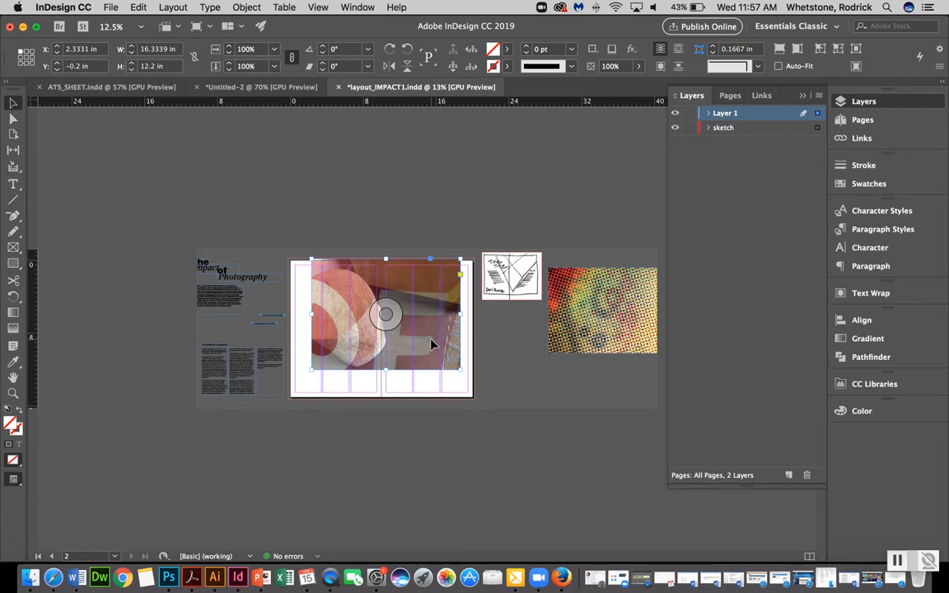
Nudge the photo up so its top edge sits at about Y -0.26 in in the bleed
{"action": "key", "text": "super+equal"}
{"action": "key", "text": "super+equal"}
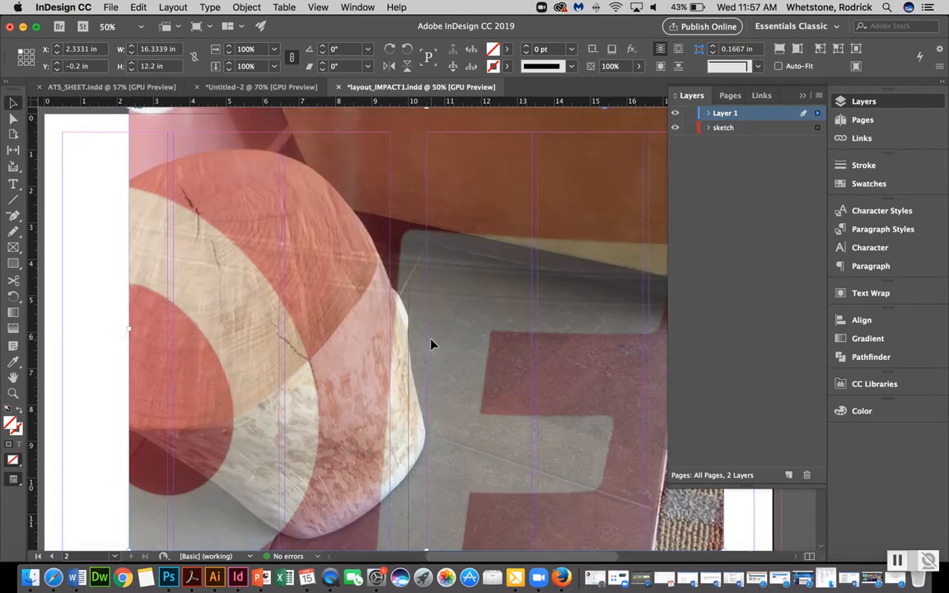
{"action": "scroll", "coordinate": [430, 339], "scroll_direction": "up", "scroll_amount": 3}
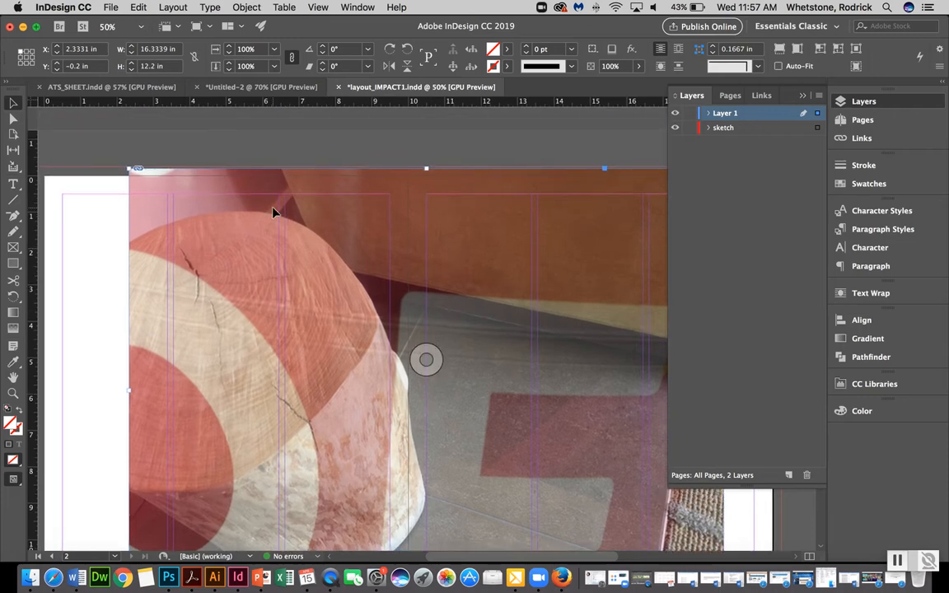
{"action": "key", "text": "Up"}
{"action": "key", "text": "Up"}
{"action": "key", "text": "Up"}
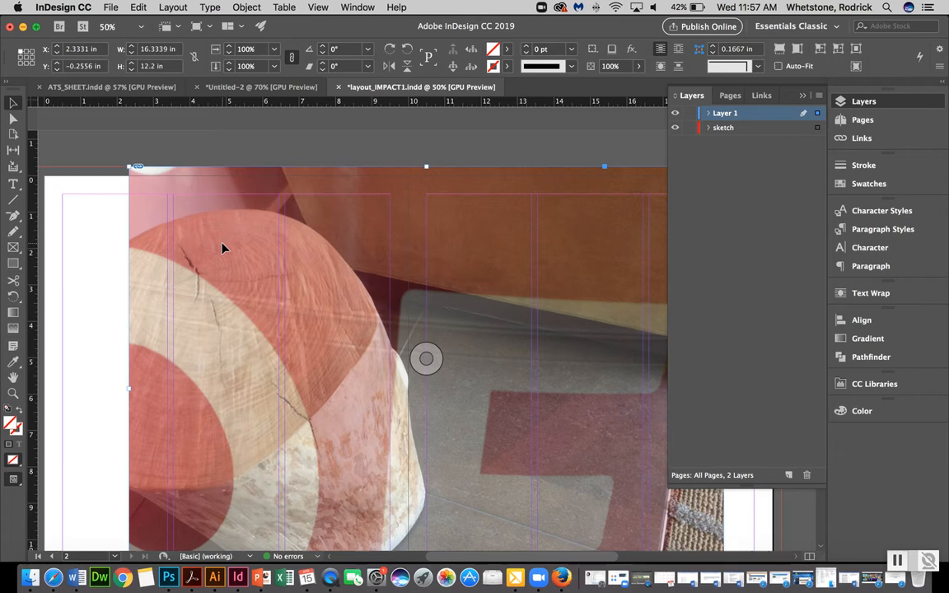
{"action": "key", "text": "super+minus"}
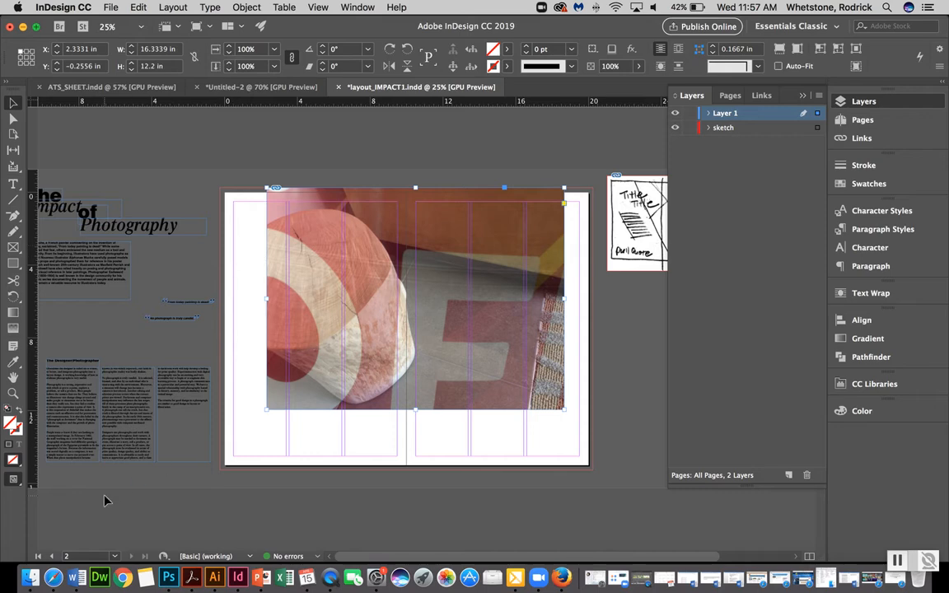
Switch to Preview screen mode and deselect the photo
{"action": "left_click", "coordinate": [21, 485]}
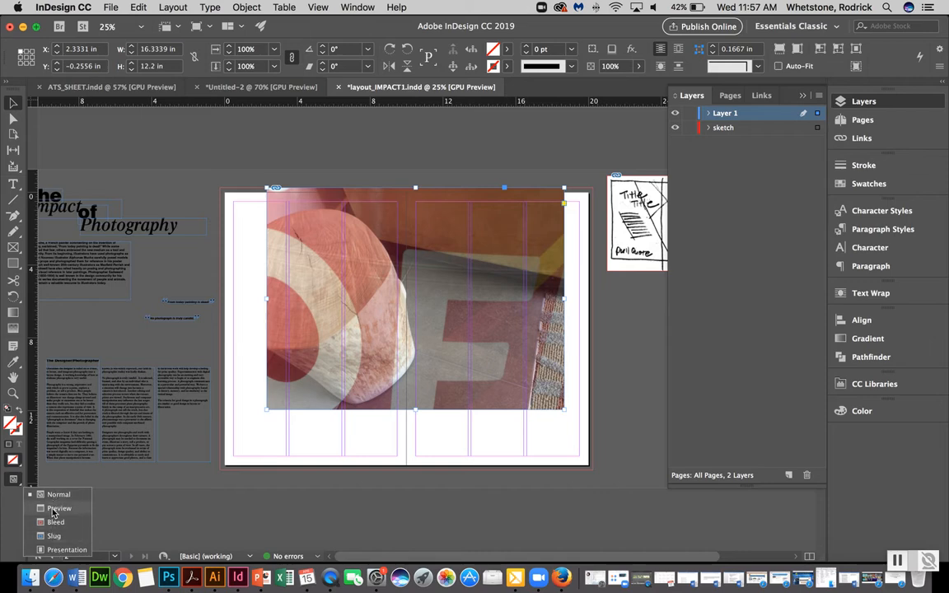
{"action": "left_click", "coordinate": [53, 508]}
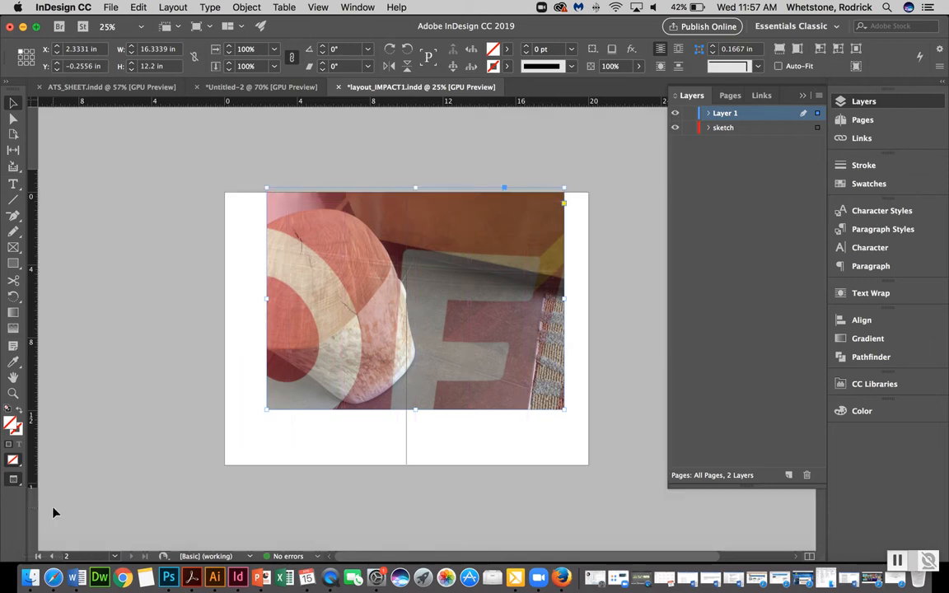
{"action": "left_click", "coordinate": [252, 290]}
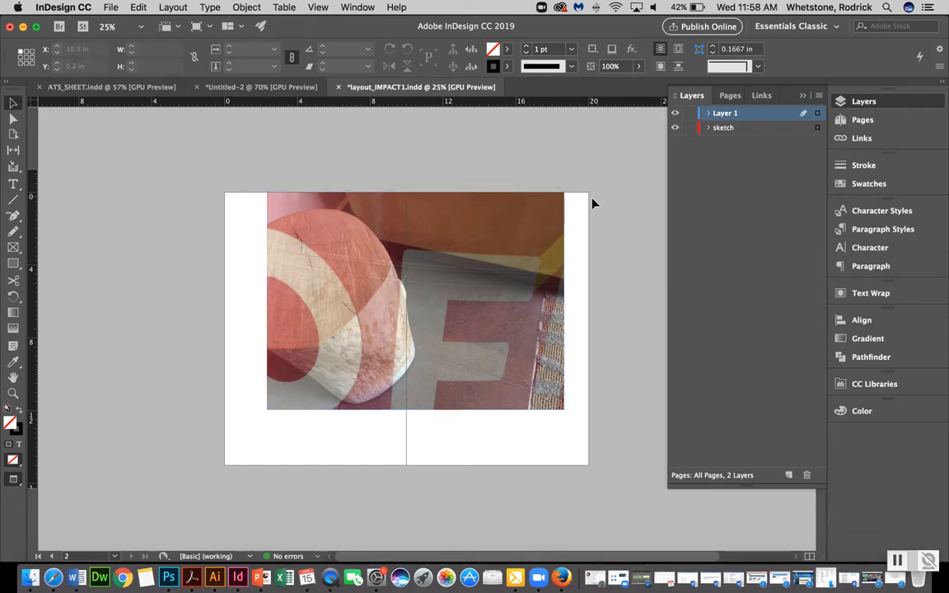
{"action": "left_click_drag", "start_coordinate": [210, 366], "coordinate": [153, 453]}
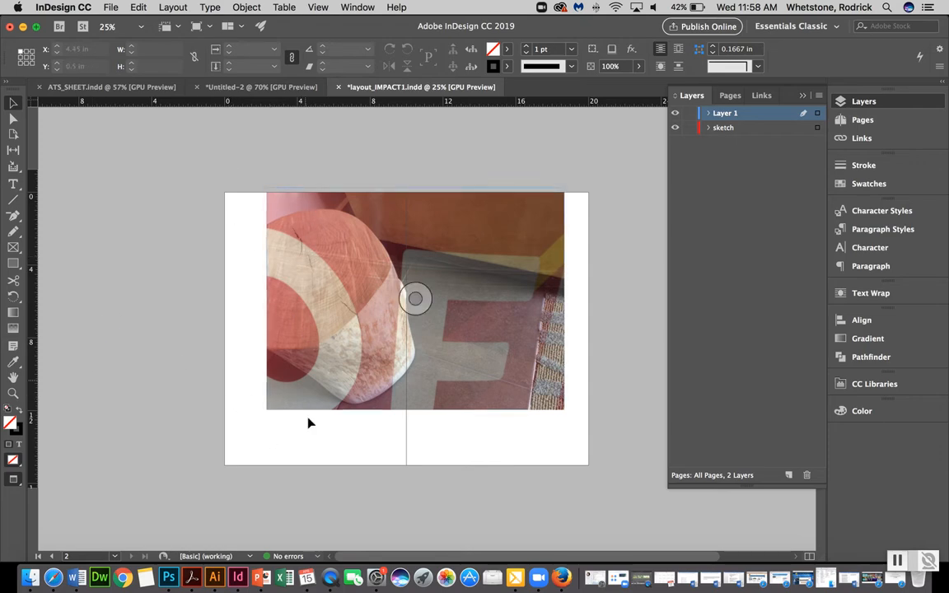
View the spread in Bleed screen mode and then in Presentation mode
{"action": "left_click", "coordinate": [18, 483]}
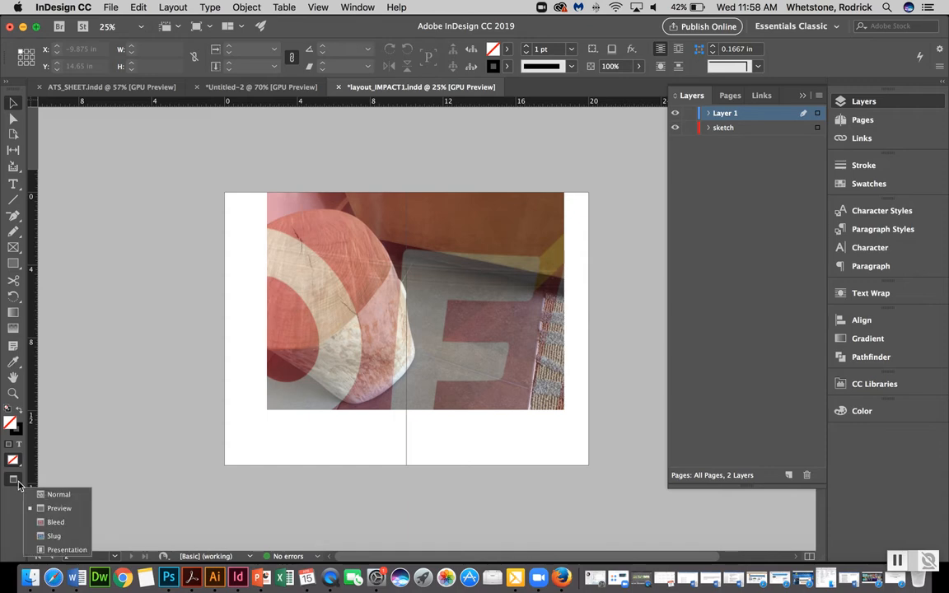
{"action": "left_click", "coordinate": [48, 524]}
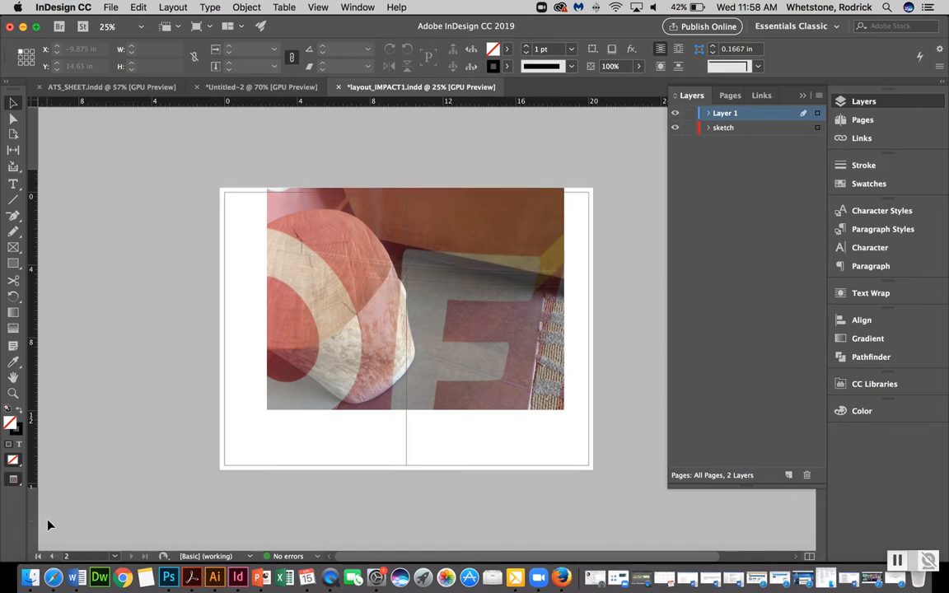
{"action": "left_click", "coordinate": [18, 483]}
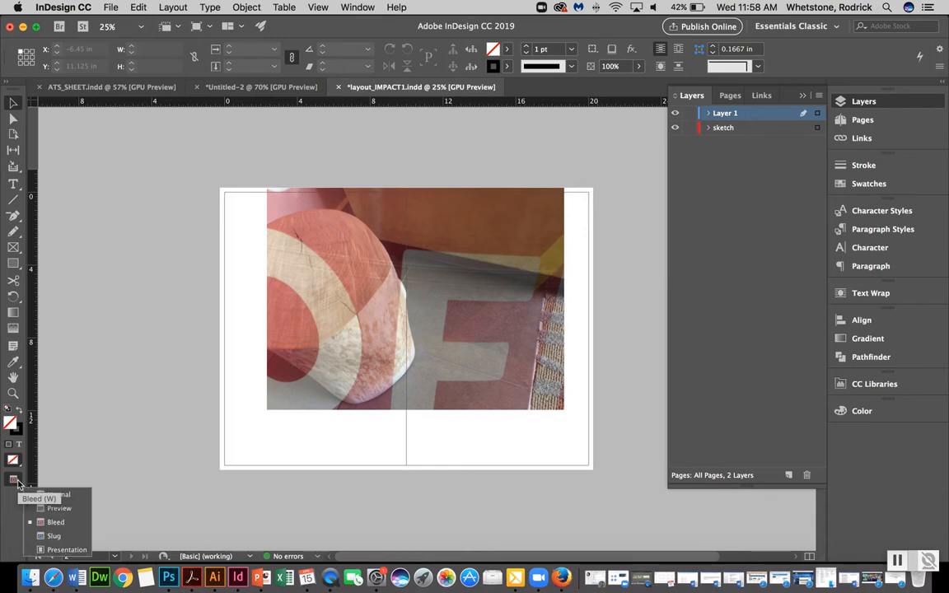
{"action": "left_click", "coordinate": [51, 550]}
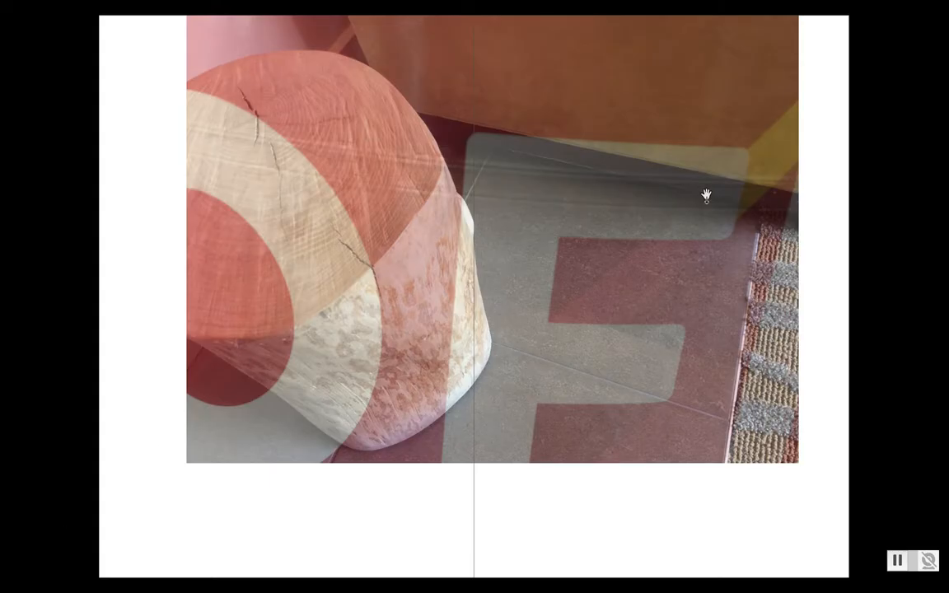
{"action": "key", "text": "Escape"}
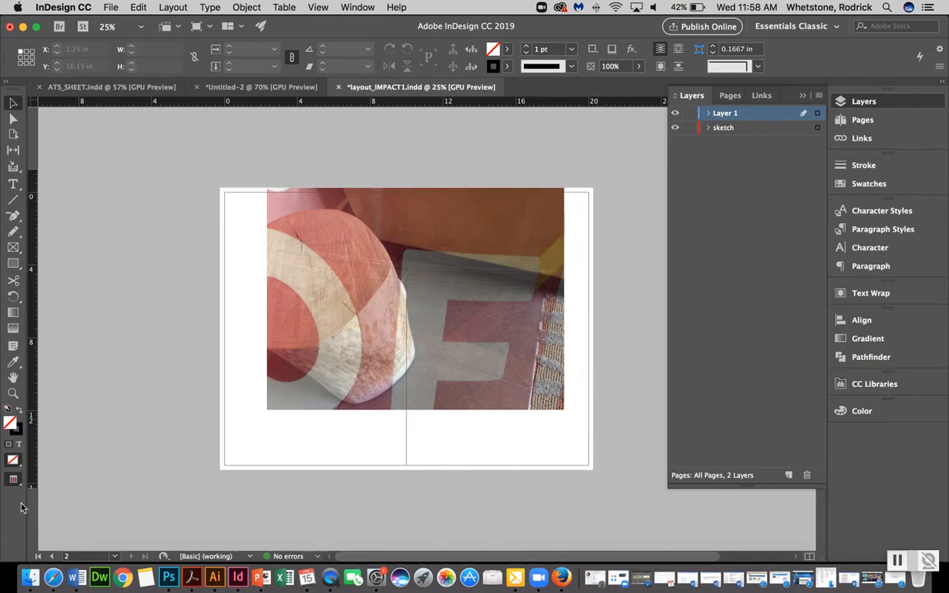
Return to Normal screen mode
{"action": "left_click", "coordinate": [18, 485]}
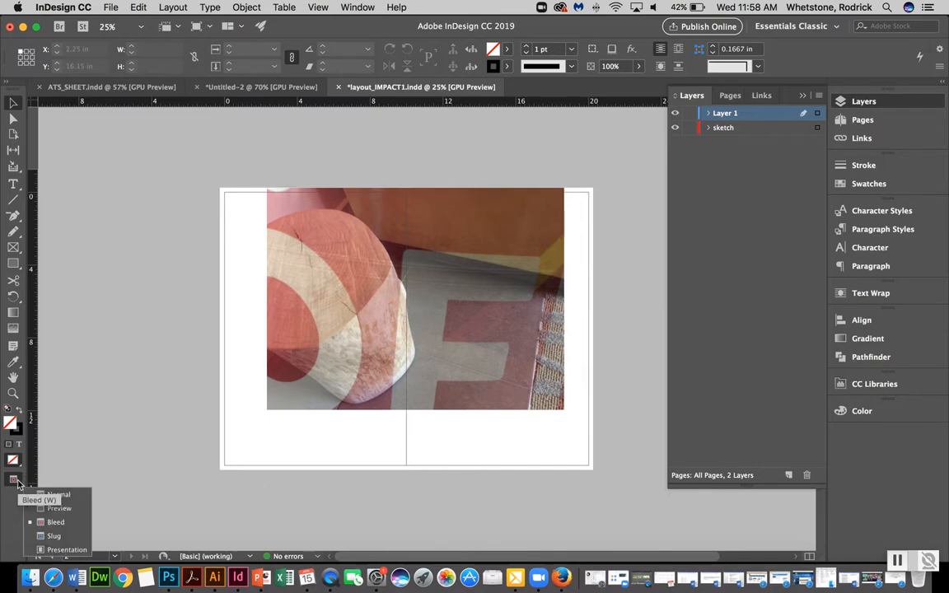
{"action": "left_click", "coordinate": [47, 493]}
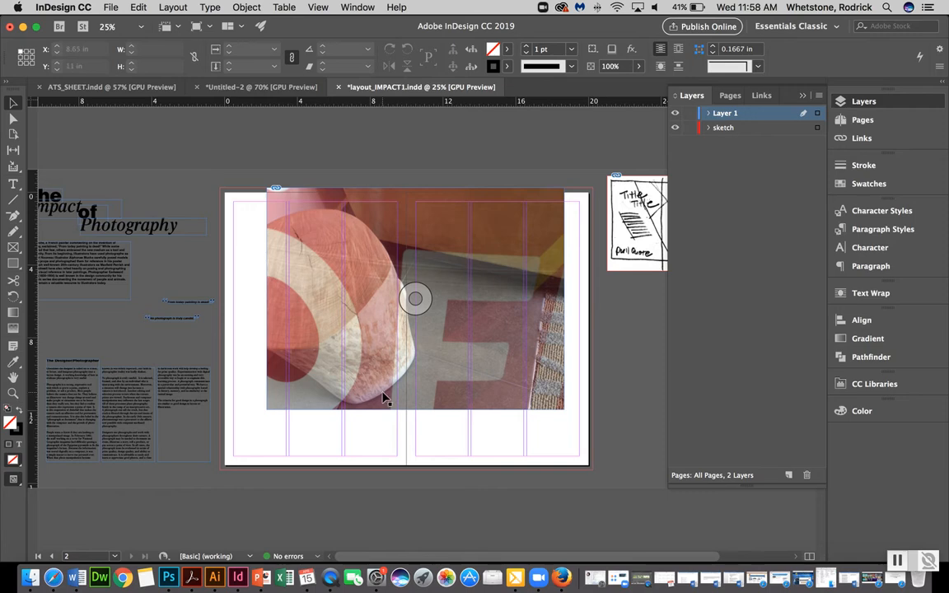
{"action": "scroll", "coordinate": [474, 330], "scroll_direction": "right", "scroll_amount": 2}
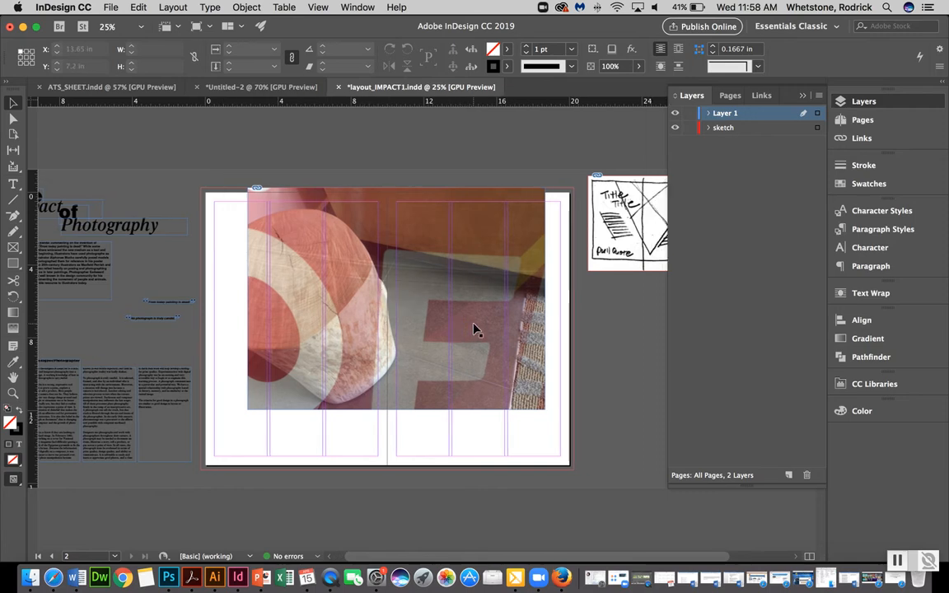
Lock Layer 1 and move the sketch image slightly up and left on the pasteboard
{"action": "left_click", "coordinate": [690, 113]}
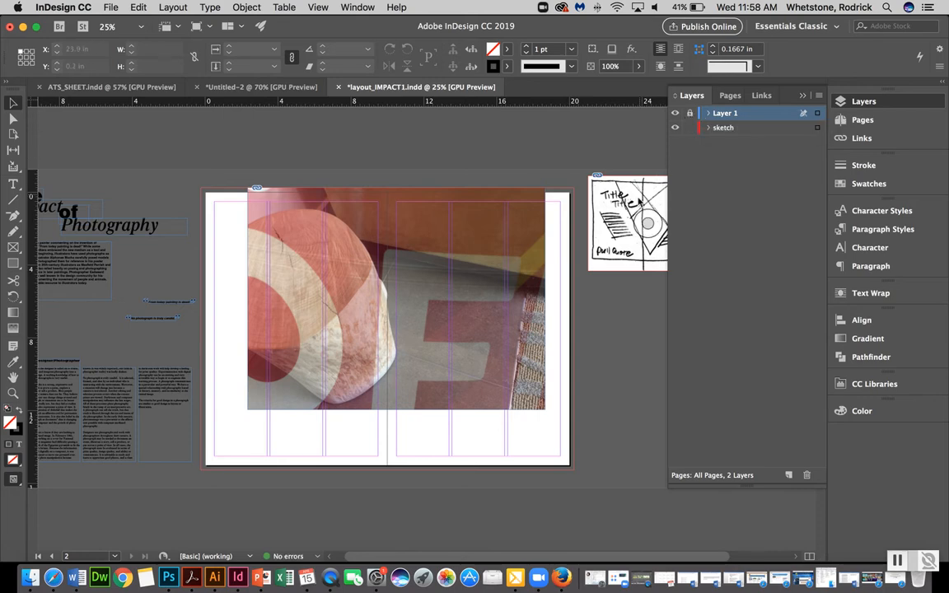
{"action": "left_click_drag", "start_coordinate": [657, 202], "coordinate": [630, 181]}
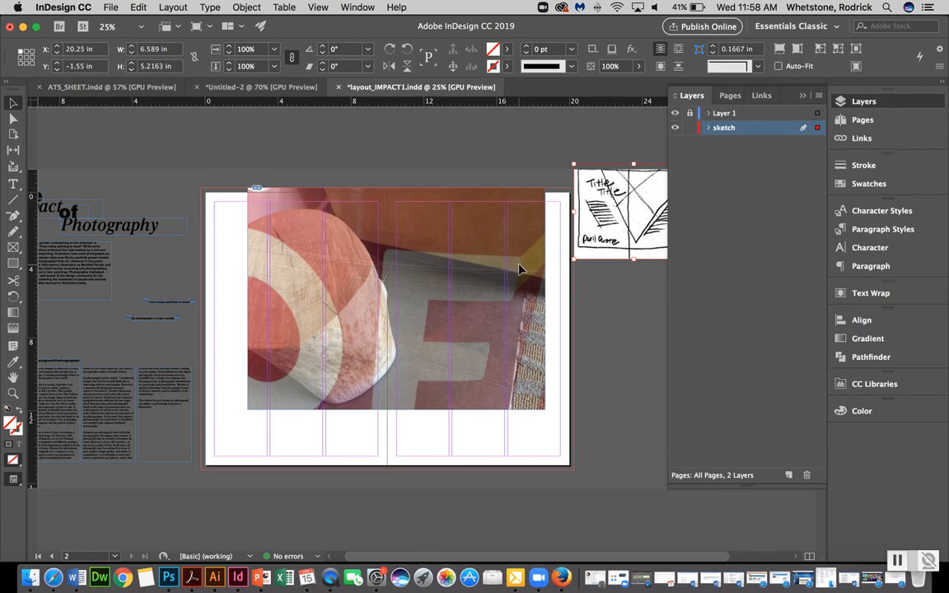
Lock the sketch layer instead of Layer 1, undoing an accidental photo move
{"action": "left_click", "coordinate": [690, 127]}
{"action": "mouse_move", "coordinate": [508, 286]}
{"action": "left_mouse_down"}
{"action": "mouse_move", "coordinate": [547, 336]}
{"action": "mouse_move", "coordinate": [507, 298]}
{"action": "left_mouse_up"}
{"action": "key", "text": "super+z"}
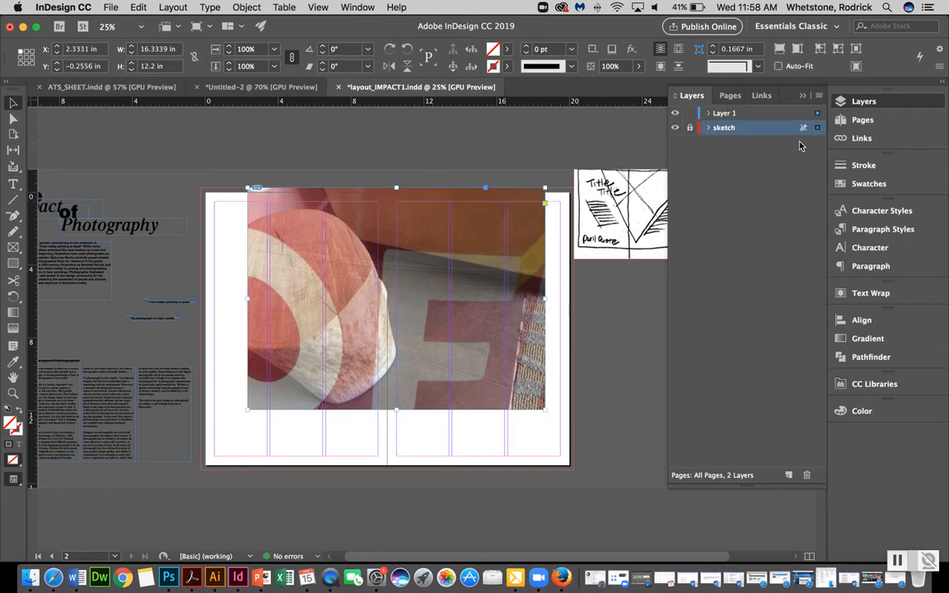
Rename Layer 1 as magazine
{"action": "double_click", "coordinate": [726, 114]}
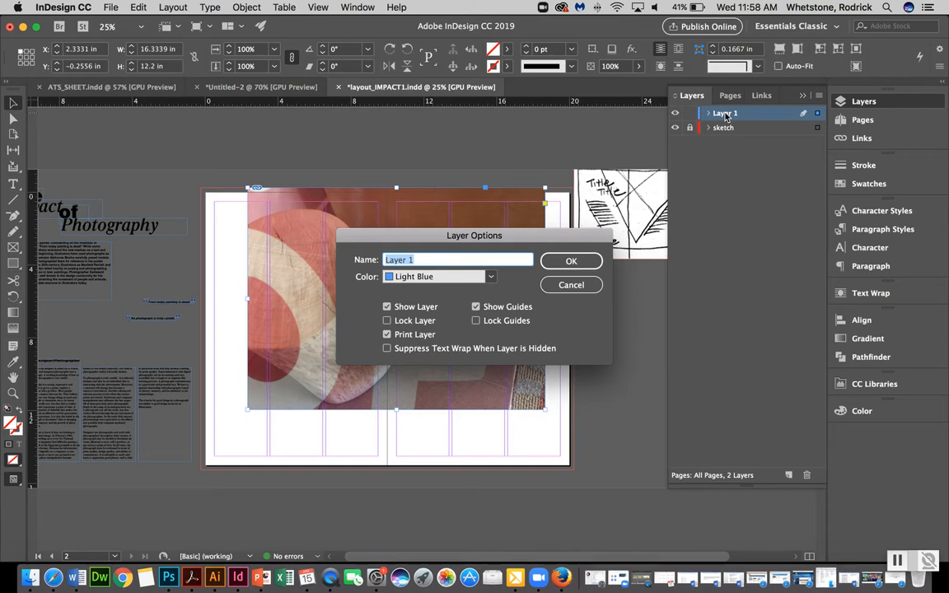
{"action": "type", "text": "magazine"}
{"action": "key", "text": "Return"}
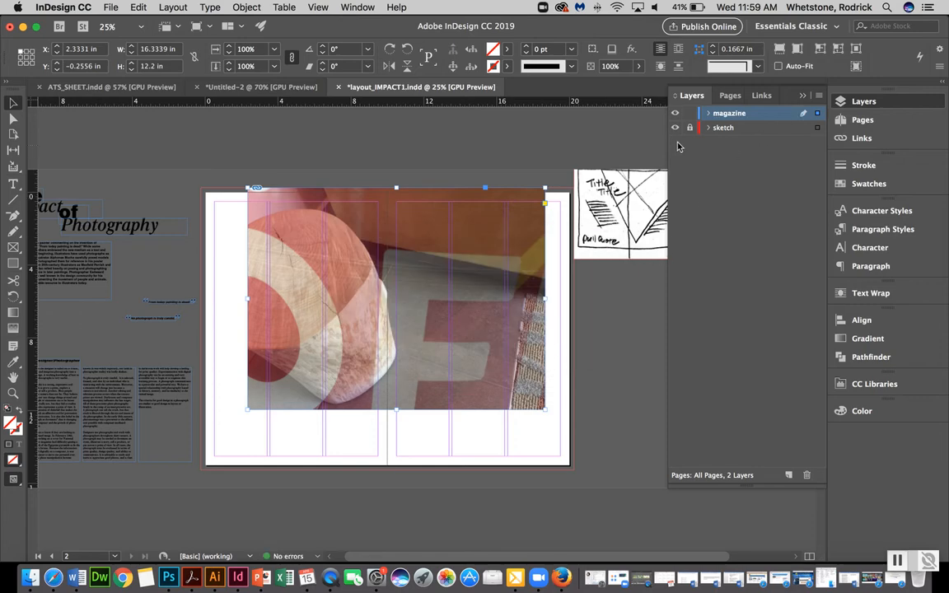
Move the sketch image slightly down on the pasteboard and lock the sketch layer again
{"action": "scroll", "coordinate": [652, 220], "scroll_direction": "right", "scroll_amount": 3}
{"action": "left_click_drag", "start_coordinate": [604, 235], "coordinate": [603, 255]}
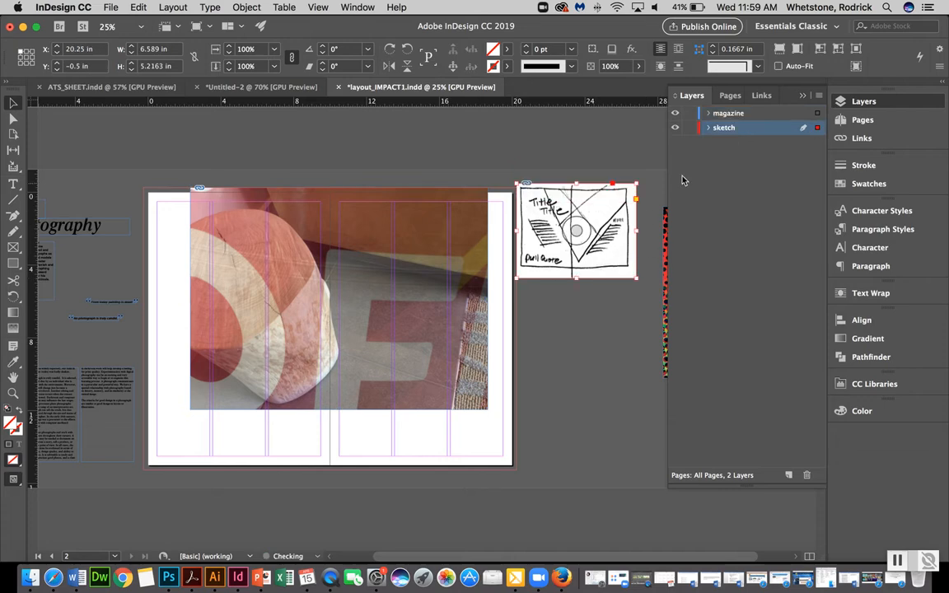
{"action": "left_click", "coordinate": [689, 128]}
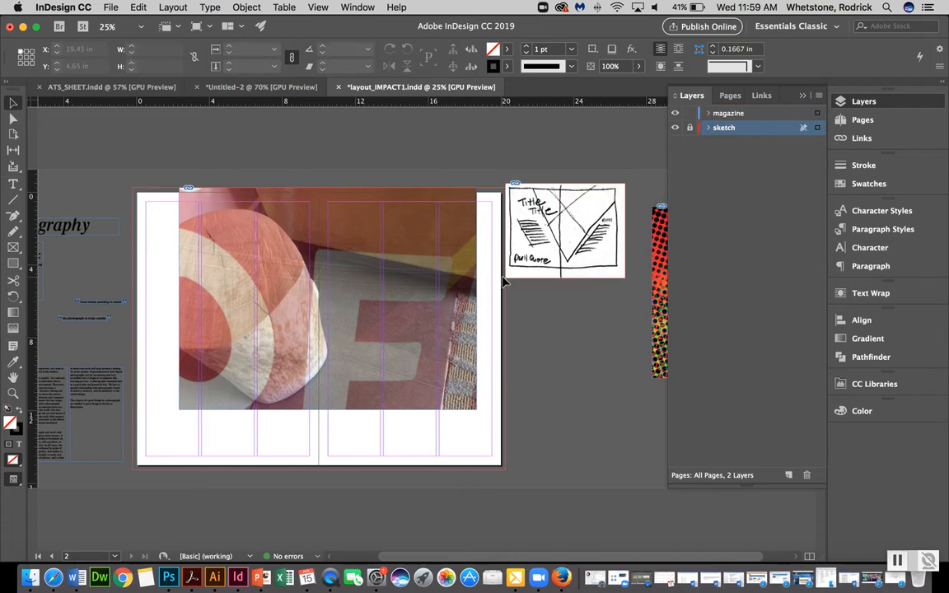
Move the large photo frame to the right across the spread, to about X 3.92 in
{"action": "scroll", "coordinate": [505, 282], "scroll_direction": "left", "scroll_amount": 3}
{"action": "scroll", "coordinate": [504, 282], "scroll_direction": "right", "scroll_amount": 3}
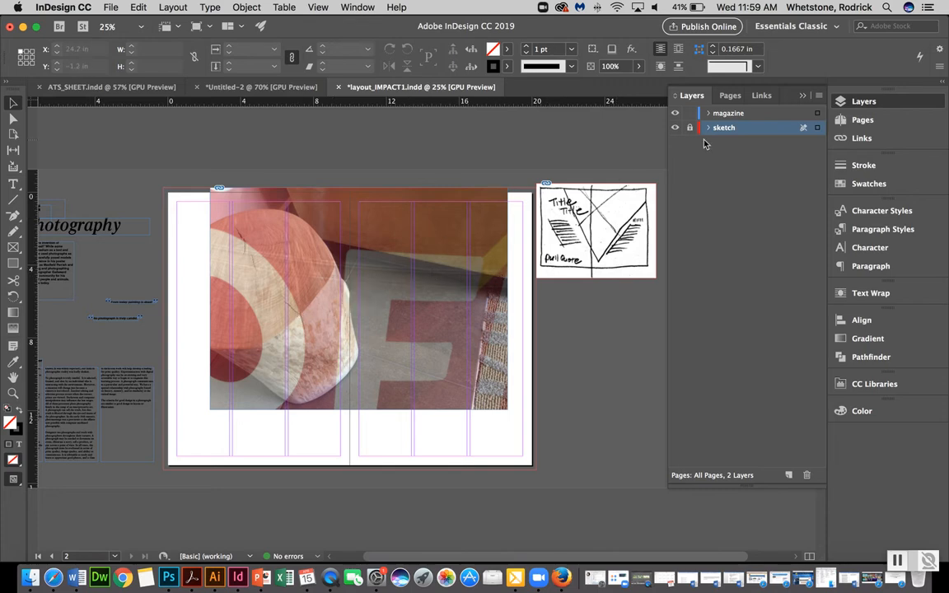
{"action": "left_click_drag", "start_coordinate": [288, 340], "coordinate": [344, 340]}
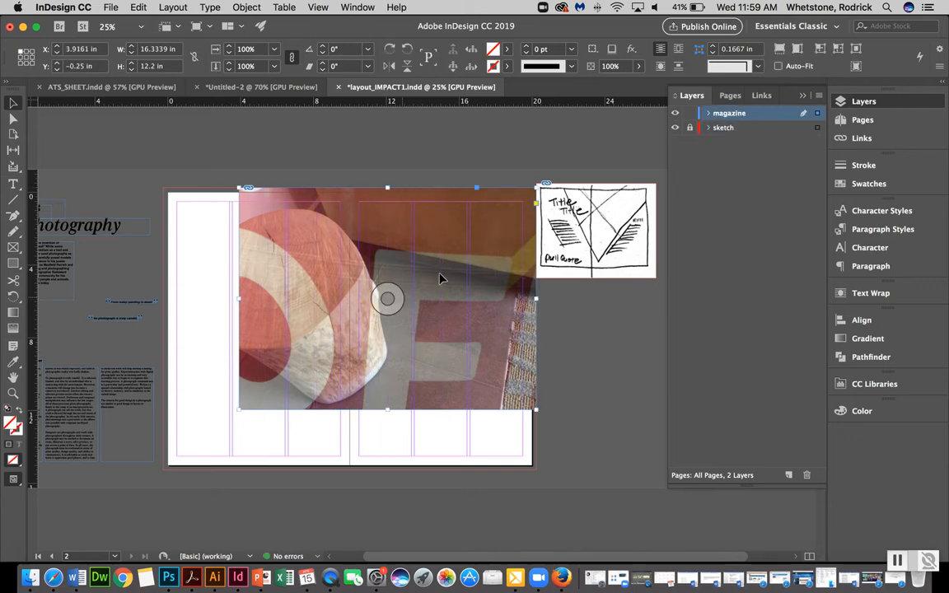
Unlock the sketch layer, shift the sketch image slightly right, and lock the layer again
{"action": "left_click", "coordinate": [689, 128]}
{"action": "left_click", "coordinate": [597, 236]}
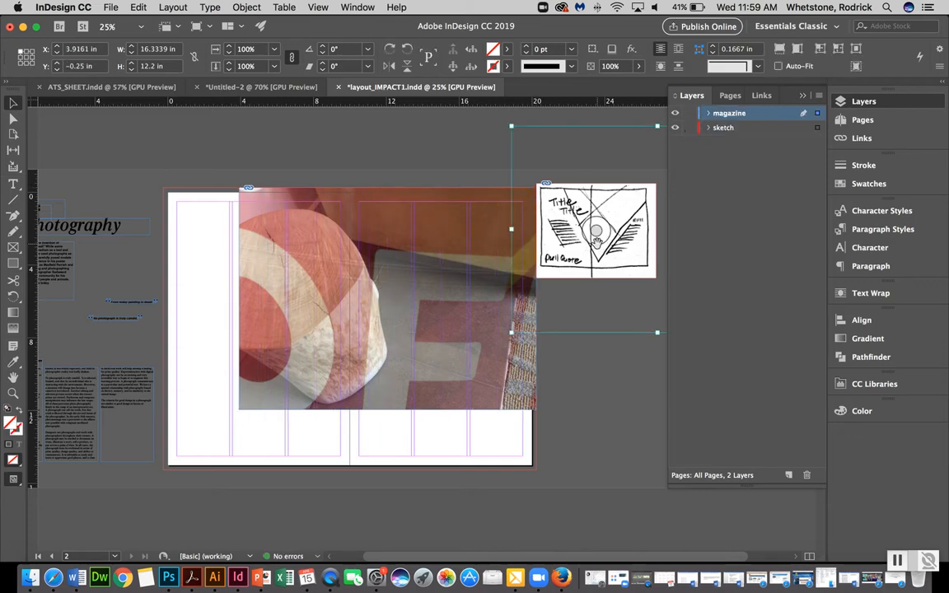
{"action": "left_click", "coordinate": [591, 369]}
{"action": "left_click_drag", "start_coordinate": [569, 256], "coordinate": [590, 256]}
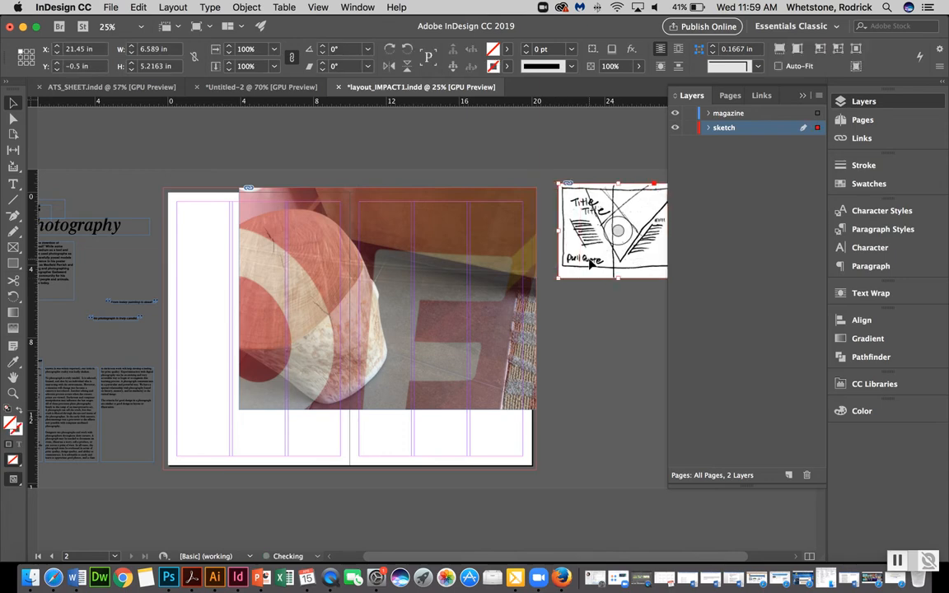
{"action": "left_click", "coordinate": [690, 128]}
Collapse the Layers panel to free up workspace
{"action": "left_click", "coordinate": [417, 330]}
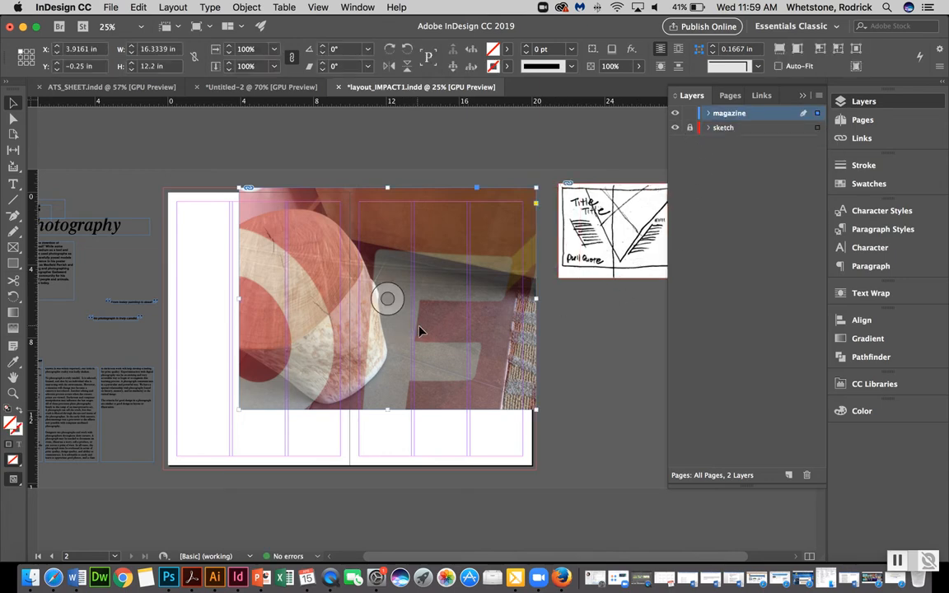
{"action": "scroll", "coordinate": [534, 278], "scroll_direction": "right", "scroll_amount": 1}
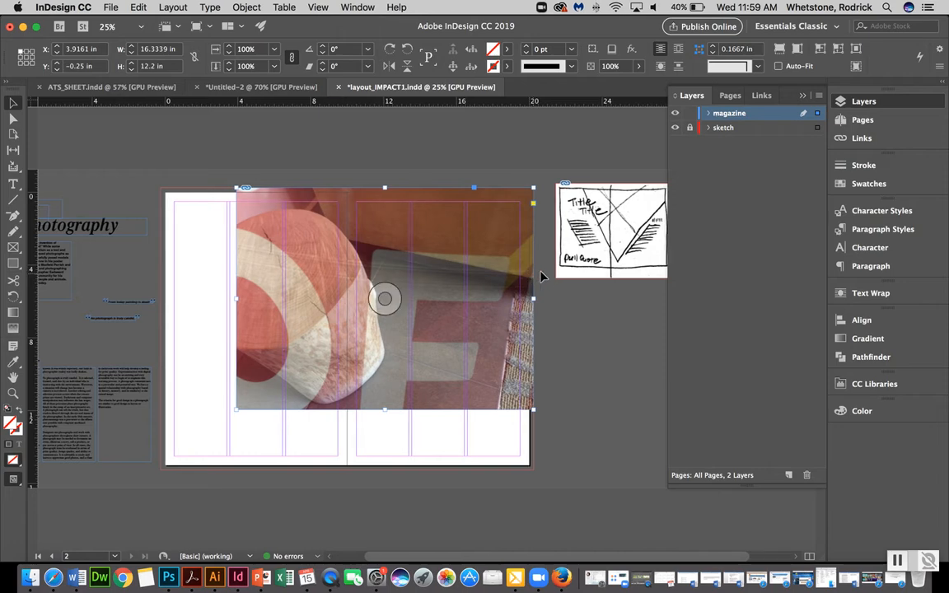
{"action": "left_click", "coordinate": [722, 86]}
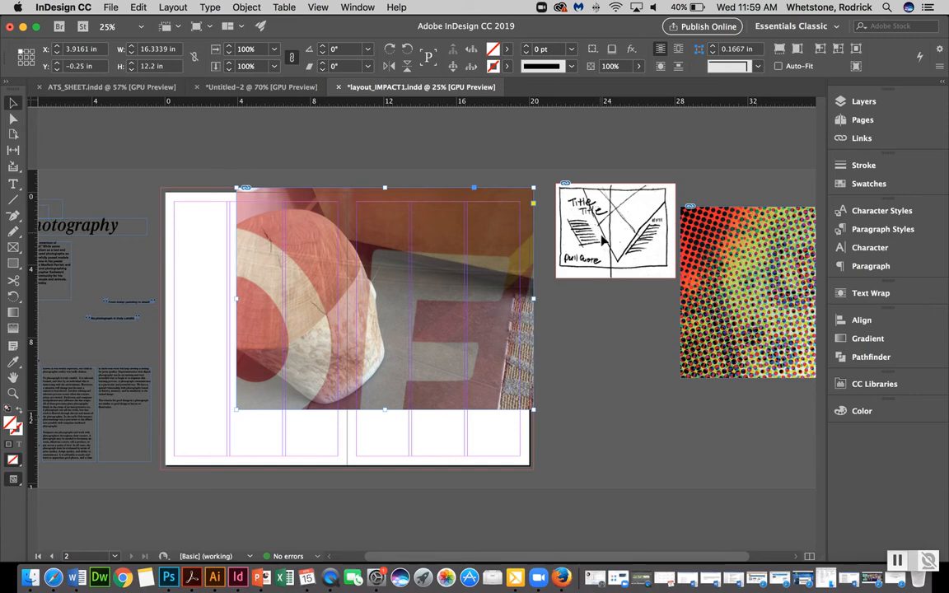
{"action": "left_click", "coordinate": [582, 384]}
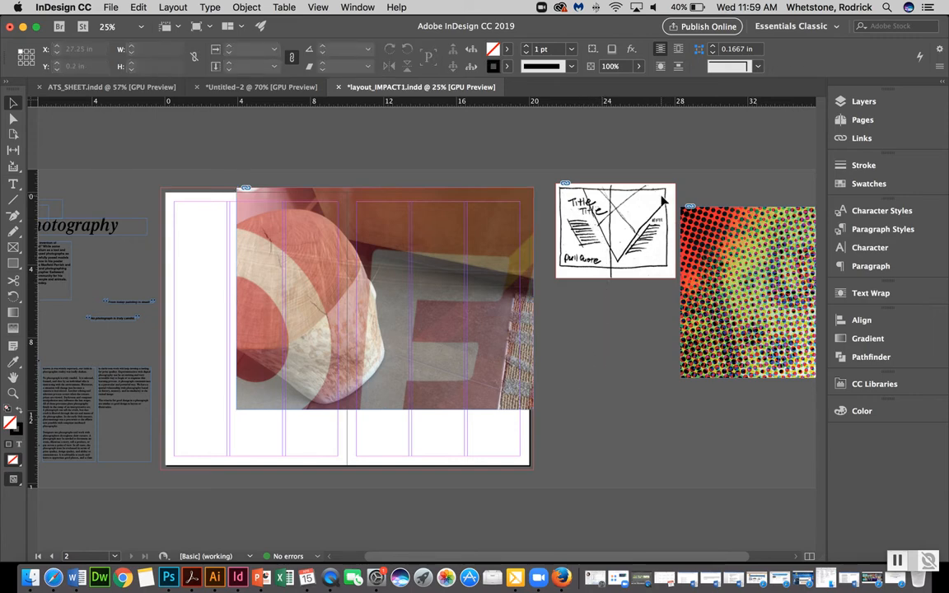
With the Direct Selection tool, move the photo frame's bottom corners to reshape it into a V-shaped wedge
{"action": "left_click", "coordinate": [12, 120]}
{"action": "left_click_drag", "start_coordinate": [535, 419], "coordinate": [533, 249]}
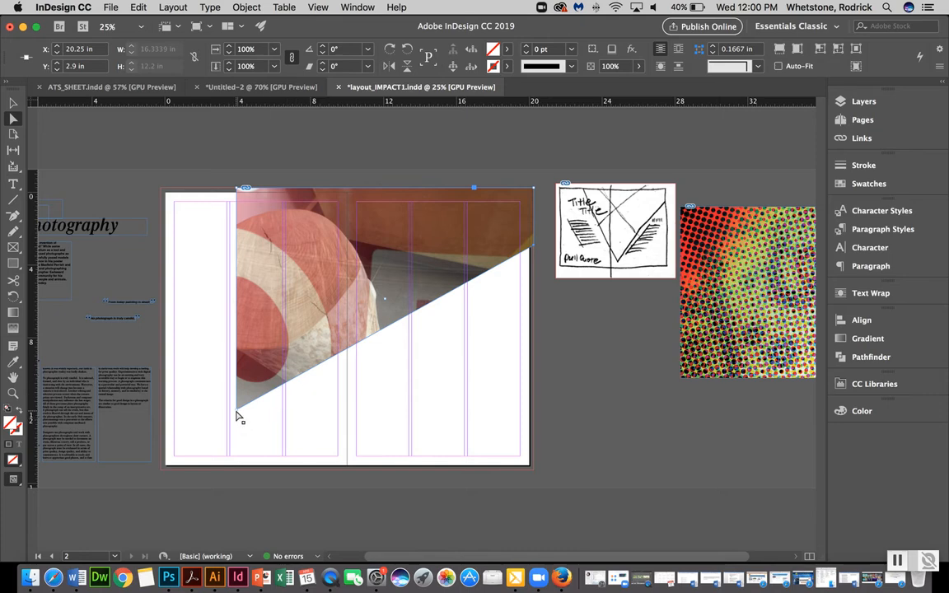
{"action": "left_click_drag", "start_coordinate": [237, 417], "coordinate": [359, 435]}
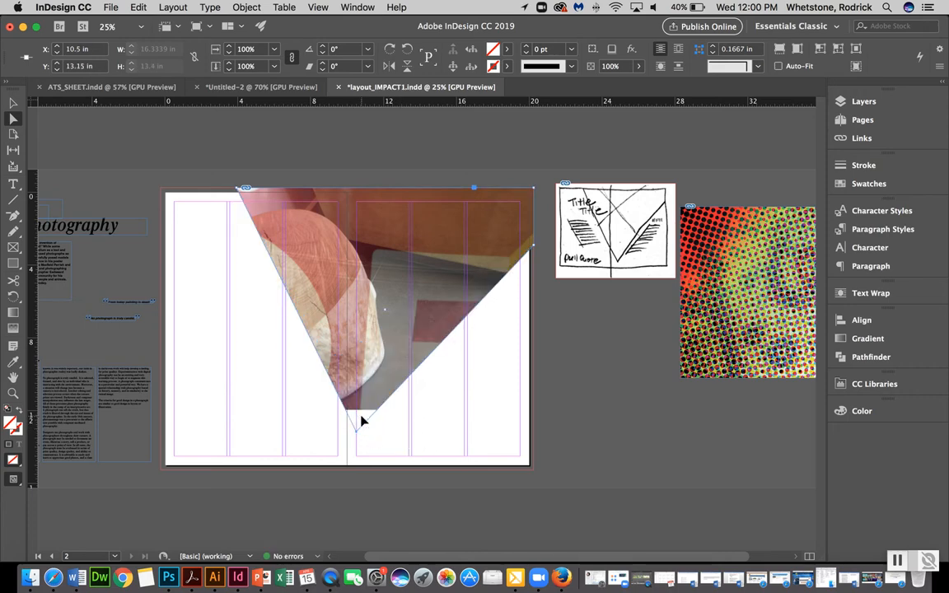
Enlarge the photo inside the V-shaped frame to about 22.26 by 16.63 in and reposition it within the frame
{"action": "left_click", "coordinate": [588, 382]}
{"action": "left_click", "coordinate": [387, 297]}
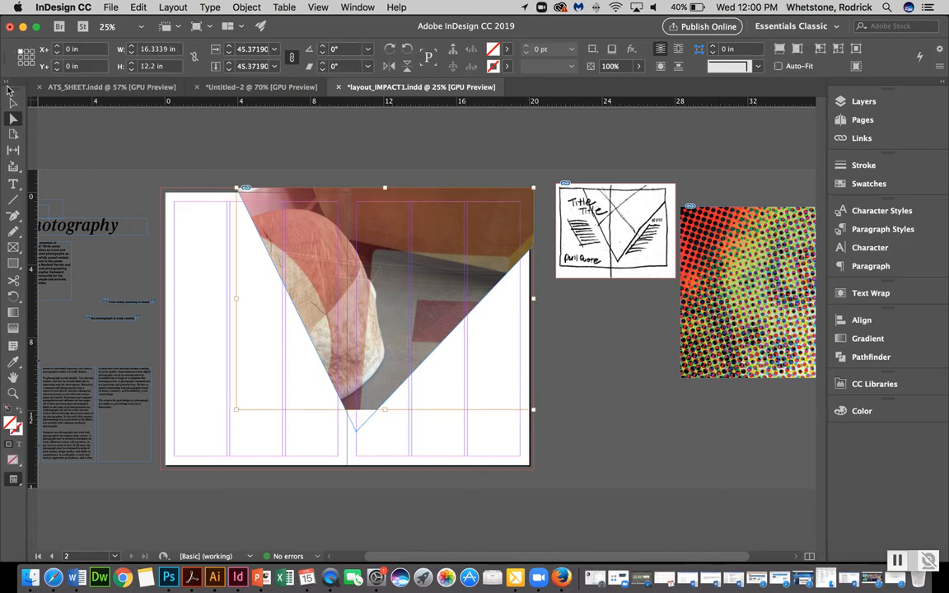
{"action": "left_click", "coordinate": [119, 136]}
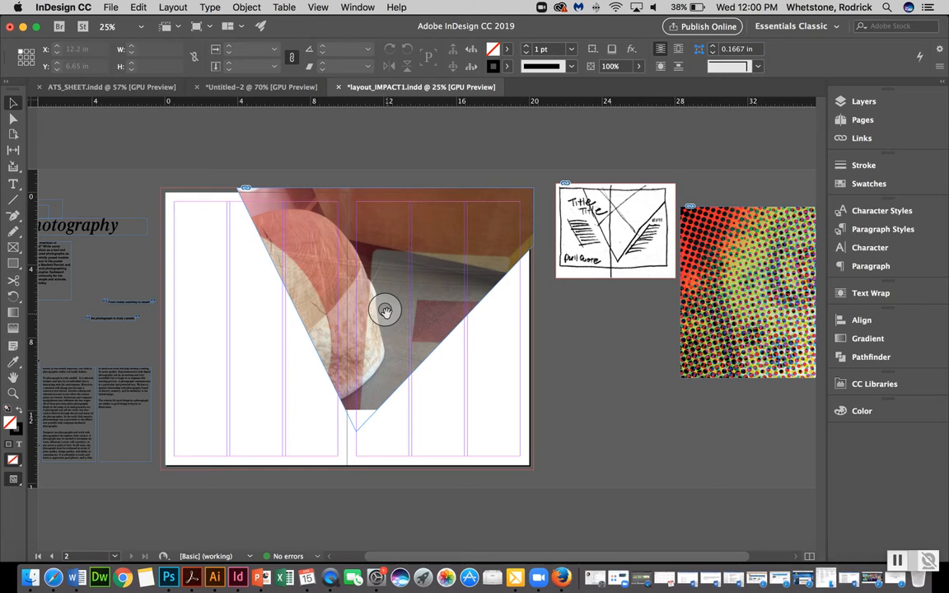
{"action": "mouse_move", "coordinate": [386, 311]}
{"action": "left_mouse_down"}
{"action": "mouse_move", "coordinate": [391, 330]}
{"action": "mouse_move", "coordinate": [366, 349]}
{"action": "mouse_move", "coordinate": [389, 317]}
{"action": "left_mouse_up"}
{"action": "left_click", "coordinate": [387, 311]}
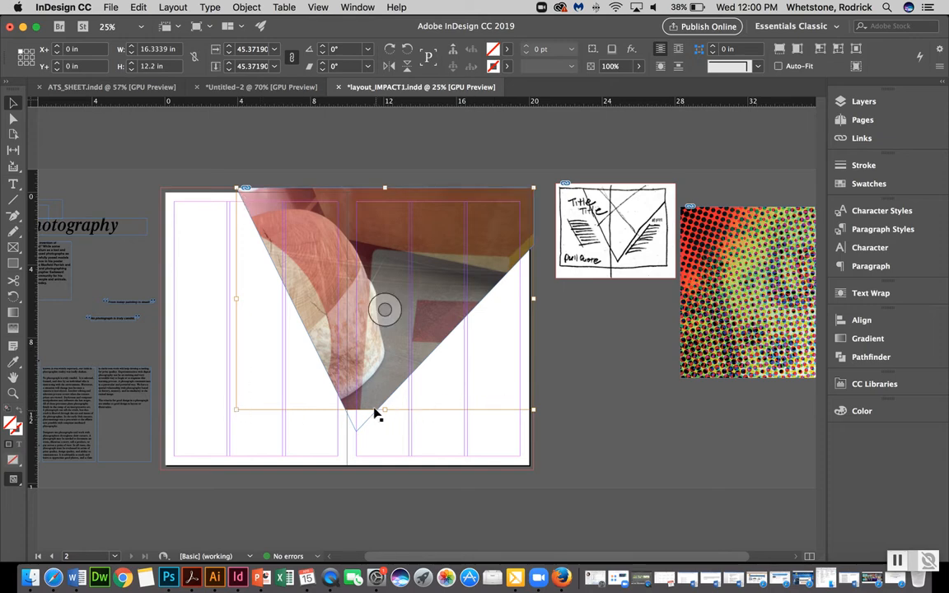
{"action": "left_click_drag", "start_coordinate": [385, 410], "coordinate": [414, 495]}
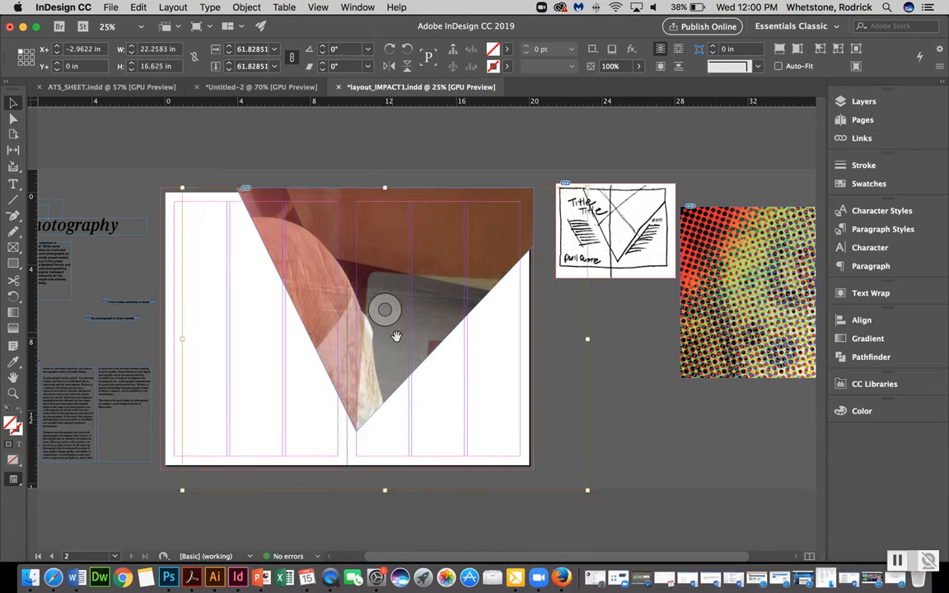
{"action": "left_click_drag", "start_coordinate": [384, 310], "coordinate": [361, 256]}
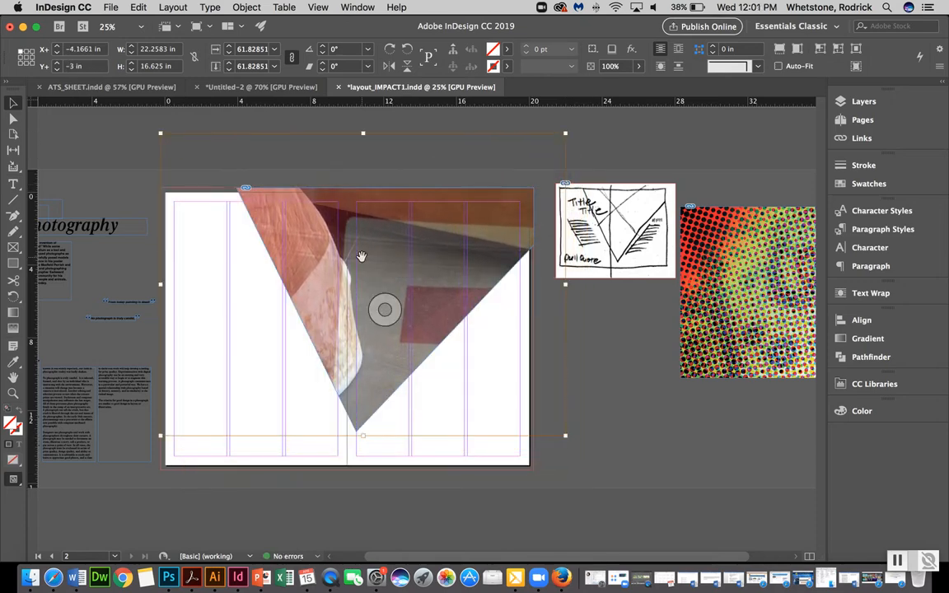
{"action": "left_click", "coordinate": [610, 418]}
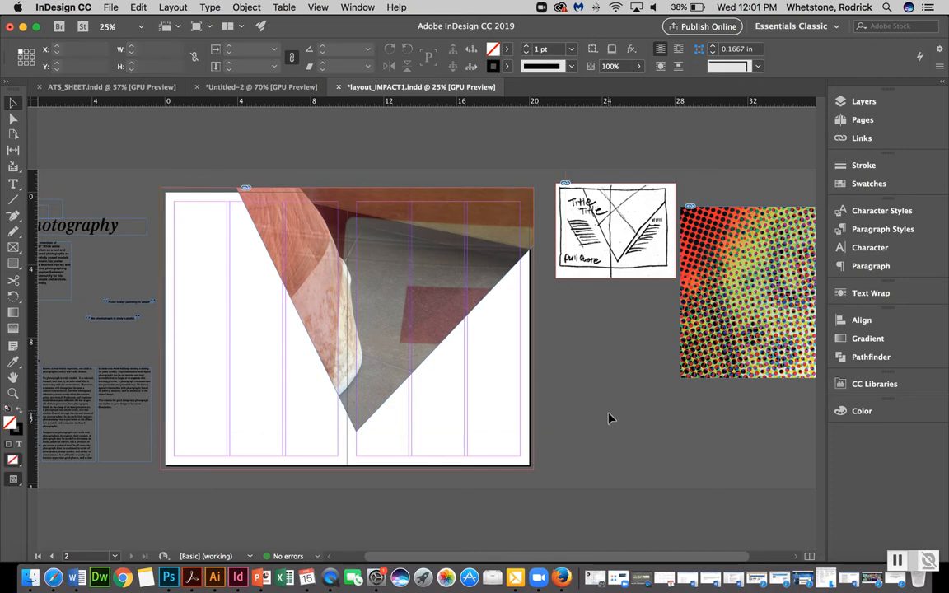
{"action": "left_click_drag", "start_coordinate": [383, 309], "coordinate": [441, 322]}
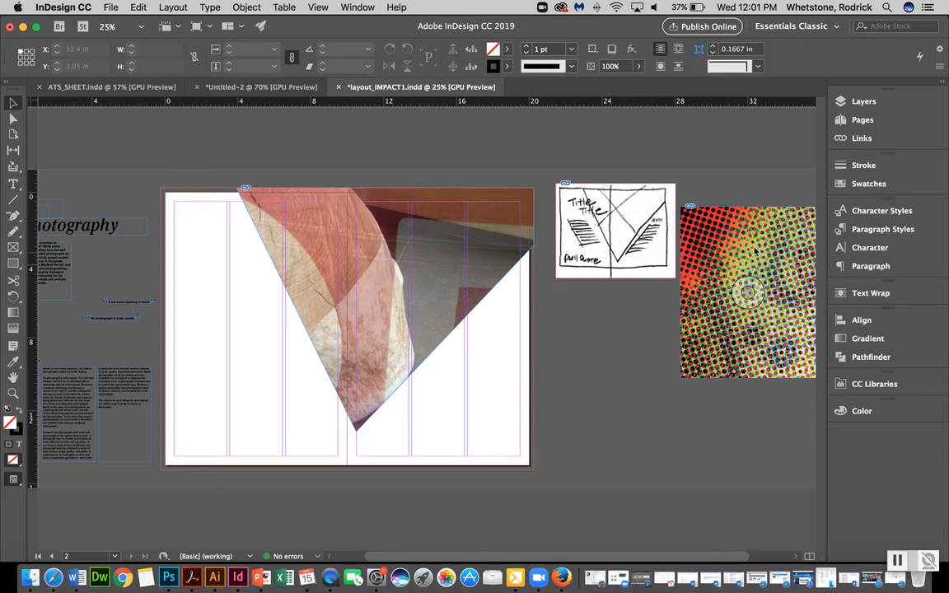
Move the halftone image onto the right page and bring it to the front
{"action": "left_click_drag", "start_coordinate": [753, 252], "coordinate": [511, 261]}
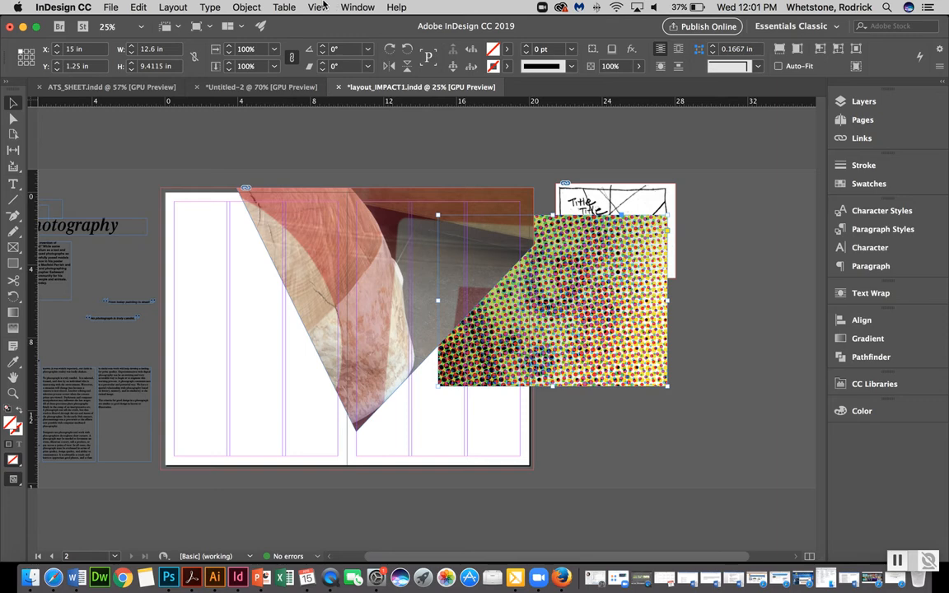
{"action": "left_click", "coordinate": [247, 8]}
{"action": "mouse_move", "coordinate": [236, 48]}
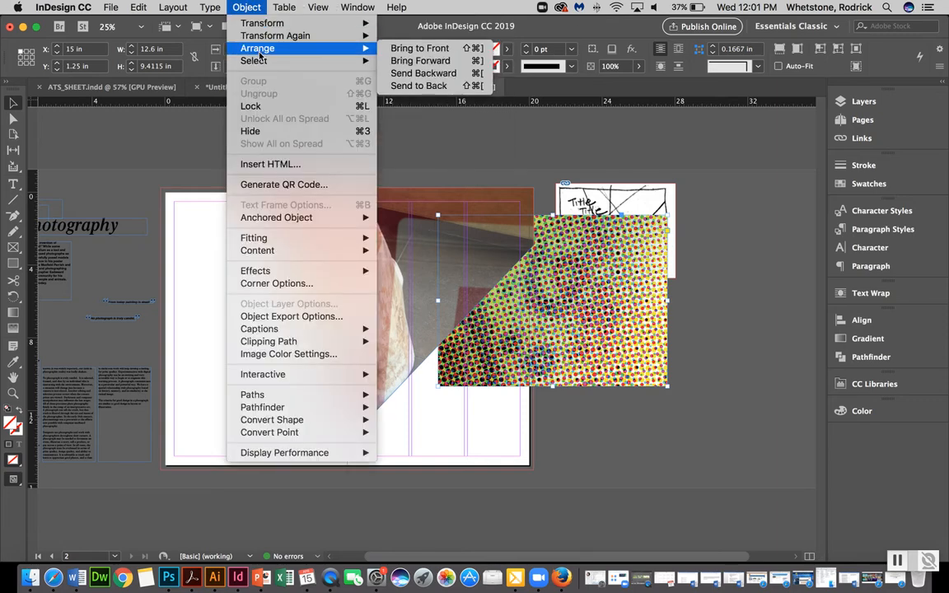
{"action": "left_click", "coordinate": [418, 50]}
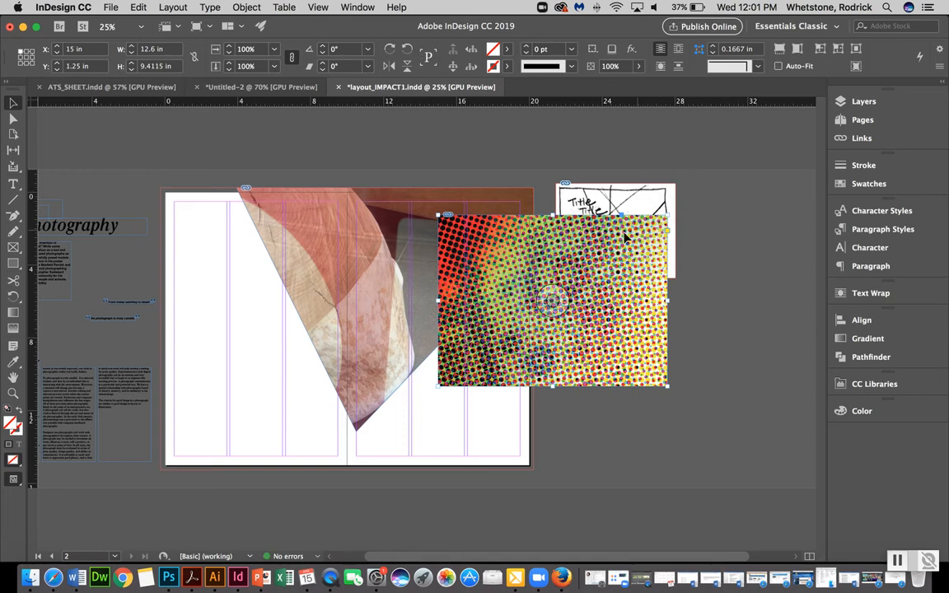
Move the halftone image up and left to about X 13.7 in, Y 0.36 in
{"action": "key", "text": "super+equal"}
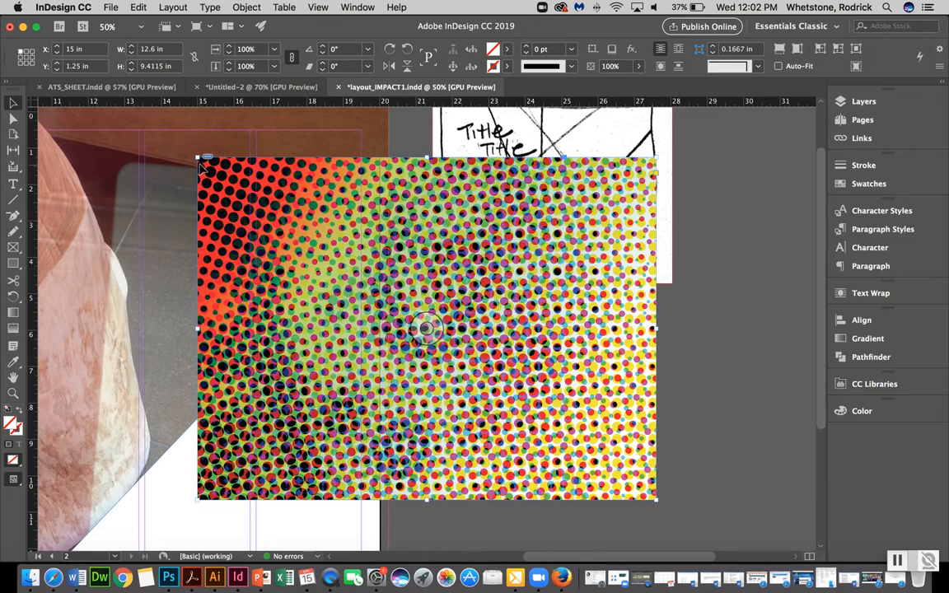
{"action": "left_click_drag", "start_coordinate": [303, 327], "coordinate": [258, 293]}
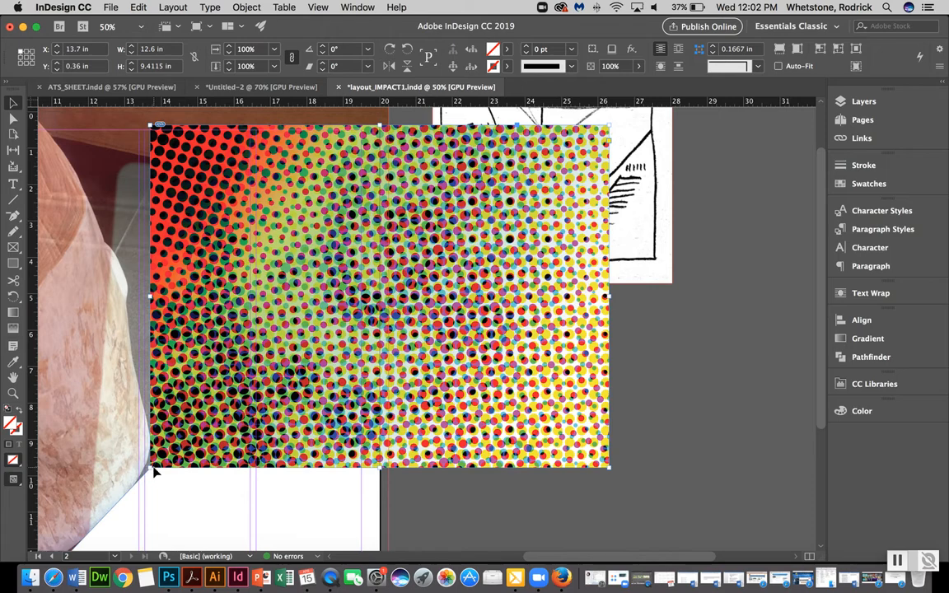
{"action": "key", "text": "a"}
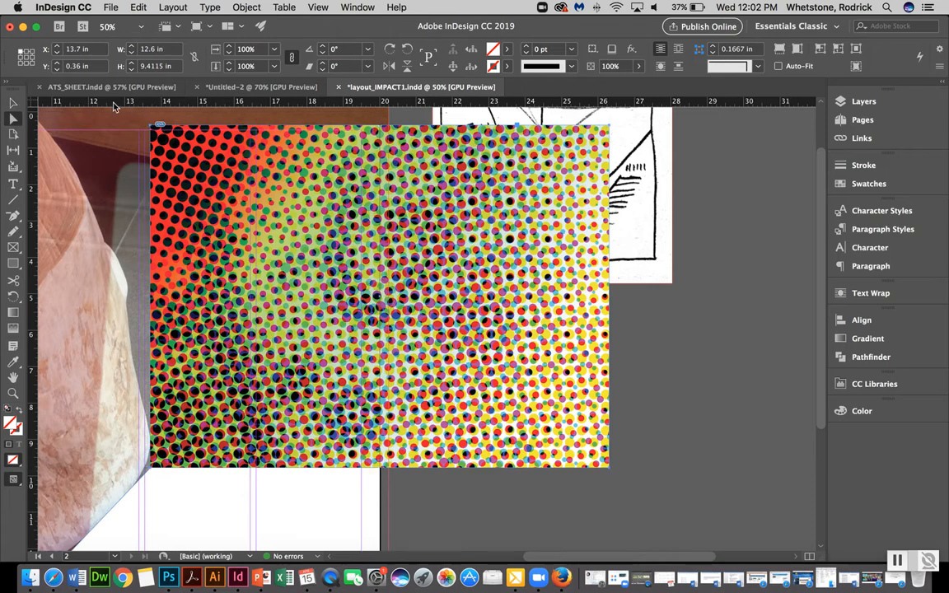
{"action": "left_click", "coordinate": [717, 349]}
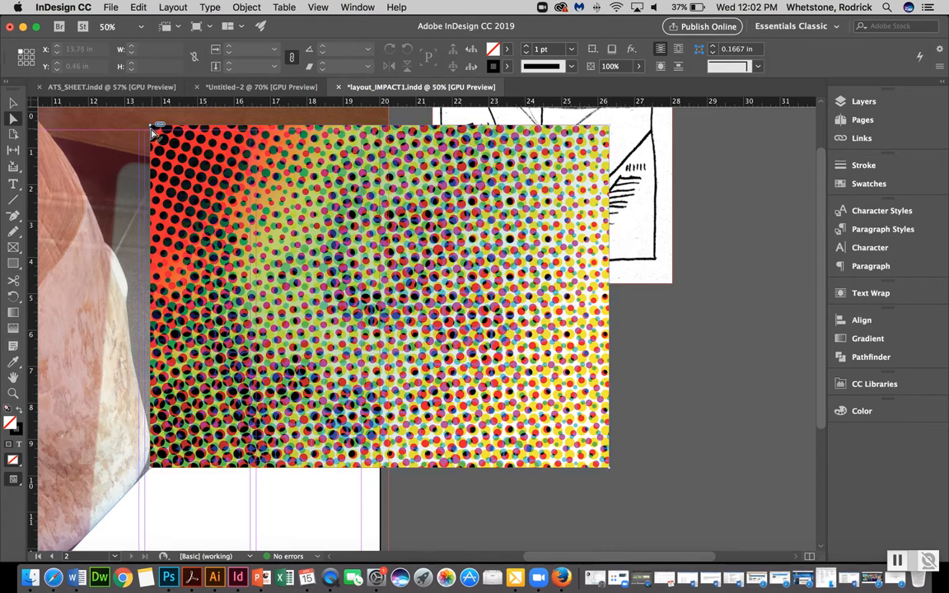
{"action": "left_click_drag", "start_coordinate": [152, 128], "coordinate": [395, 165]}
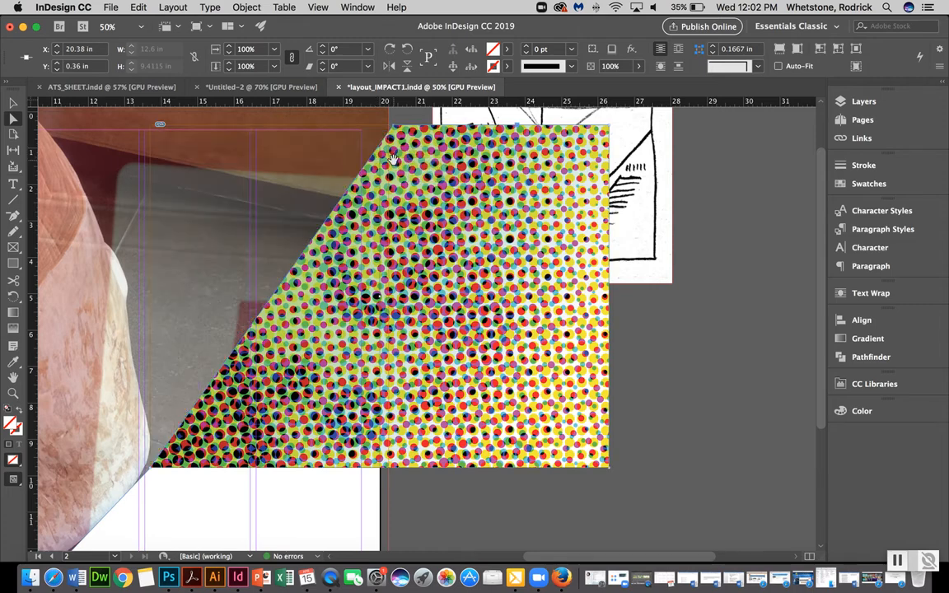
{"action": "key", "text": "super+z"}
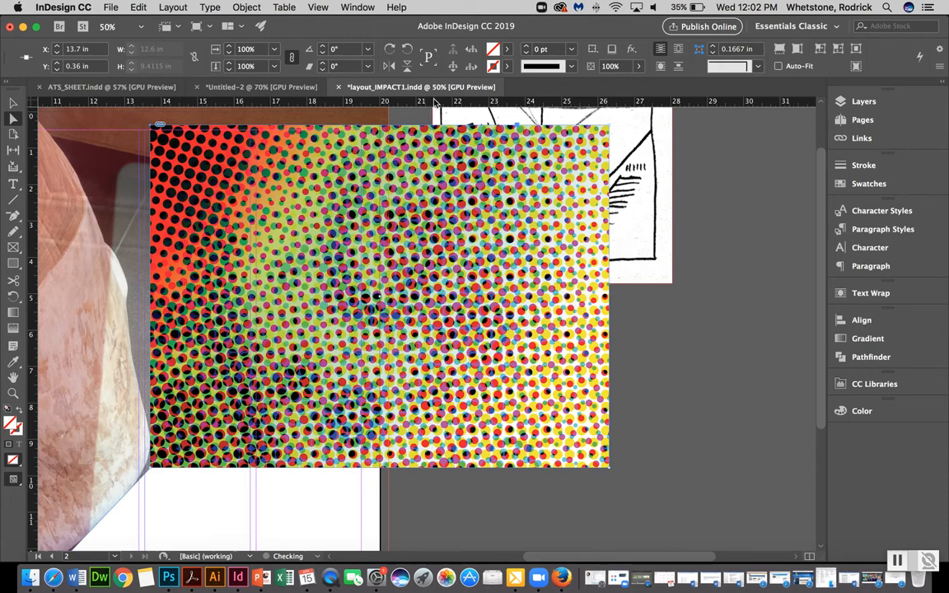
Crop the halftone frame to about 4.92 in tall by pulling its bottom edge up and top edge down
{"action": "left_click", "coordinate": [396, 146]}
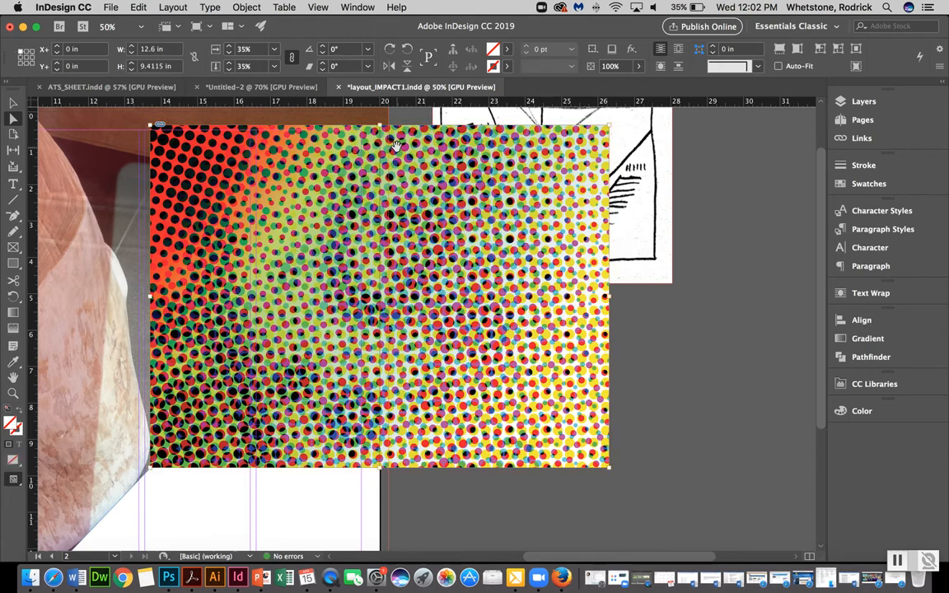
{"action": "key", "text": "v"}
{"action": "left_click", "coordinate": [728, 304]}
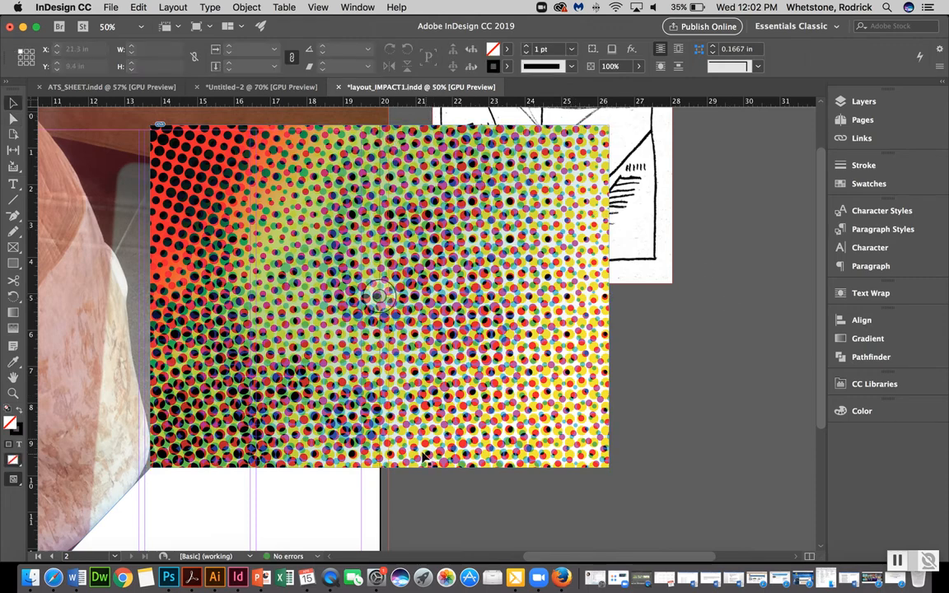
{"action": "left_click", "coordinate": [346, 419]}
{"action": "left_click_drag", "start_coordinate": [380, 469], "coordinate": [380, 328]}
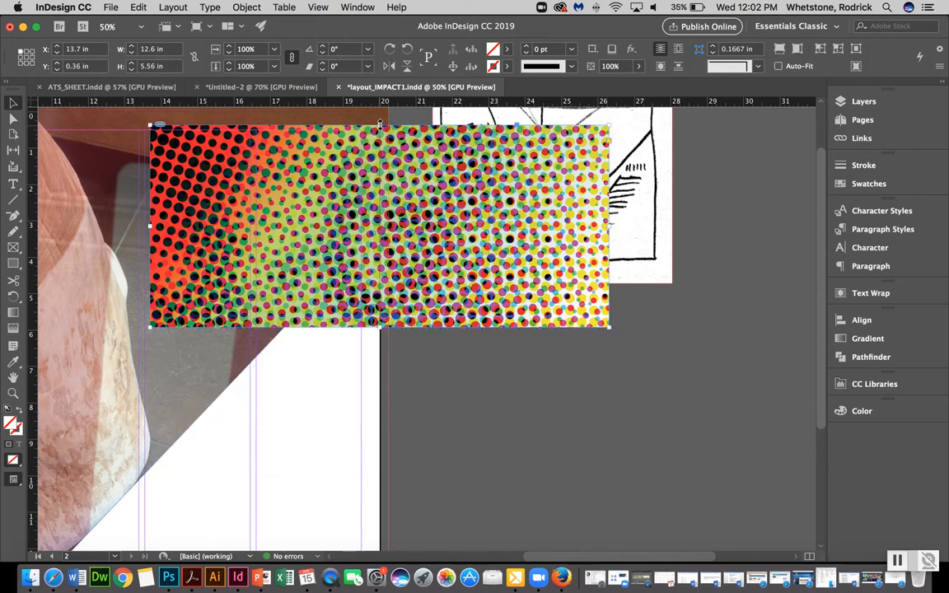
{"action": "left_click_drag", "start_coordinate": [380, 124], "coordinate": [381, 147]}
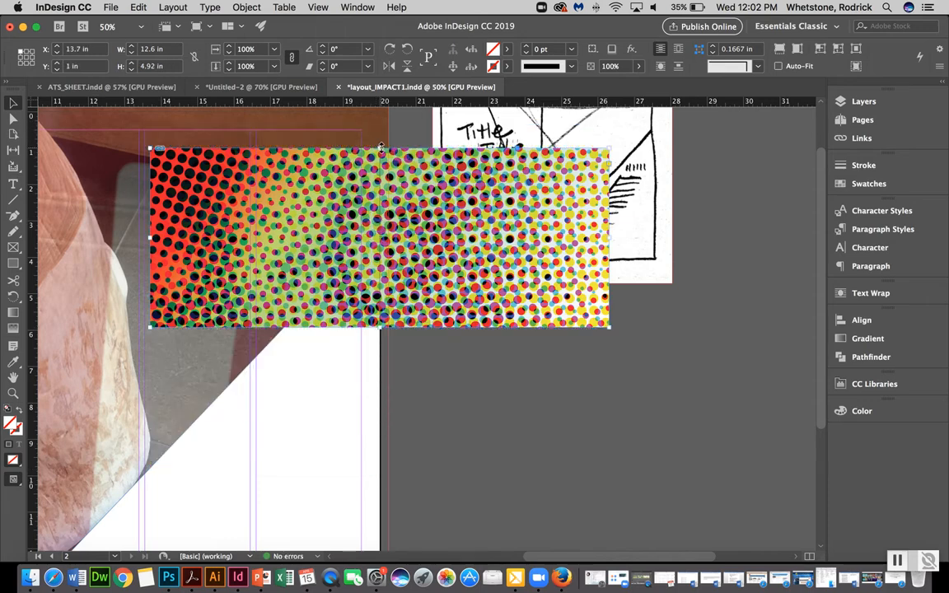
Move the cropped halftone frame down to about X 14.78 in, Y 3.76 in
{"action": "left_click_drag", "start_coordinate": [252, 239], "coordinate": [311, 343]}
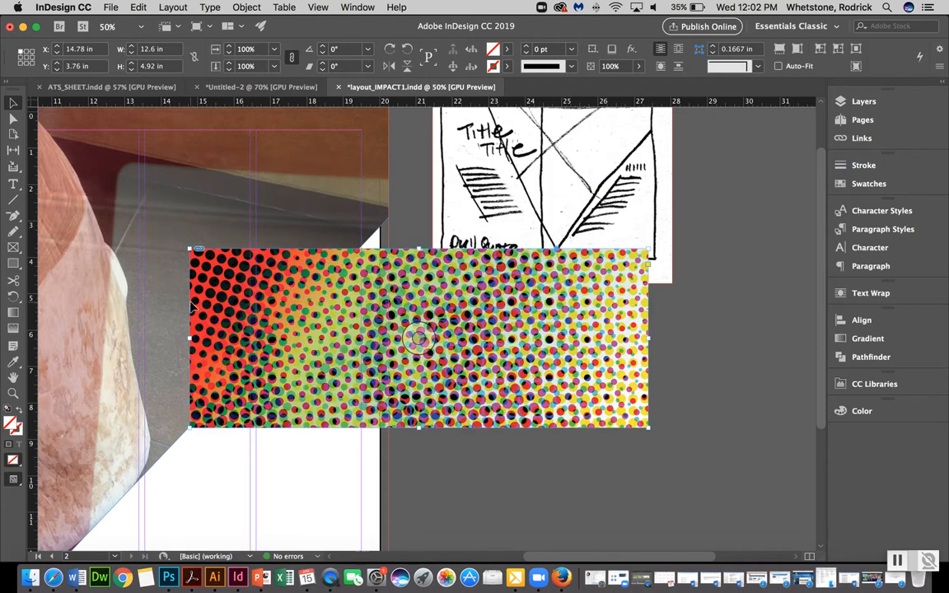
{"action": "key", "text": "a"}
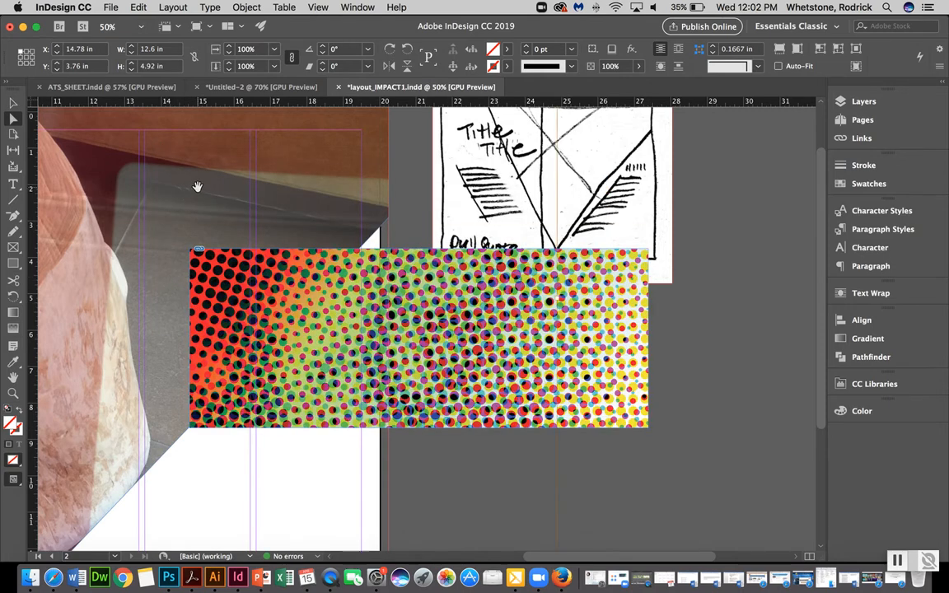
Reshape the halftone frame by moving its top-left corner point right to create a diagonal edge matching the large photo
{"action": "left_click", "coordinate": [196, 188]}
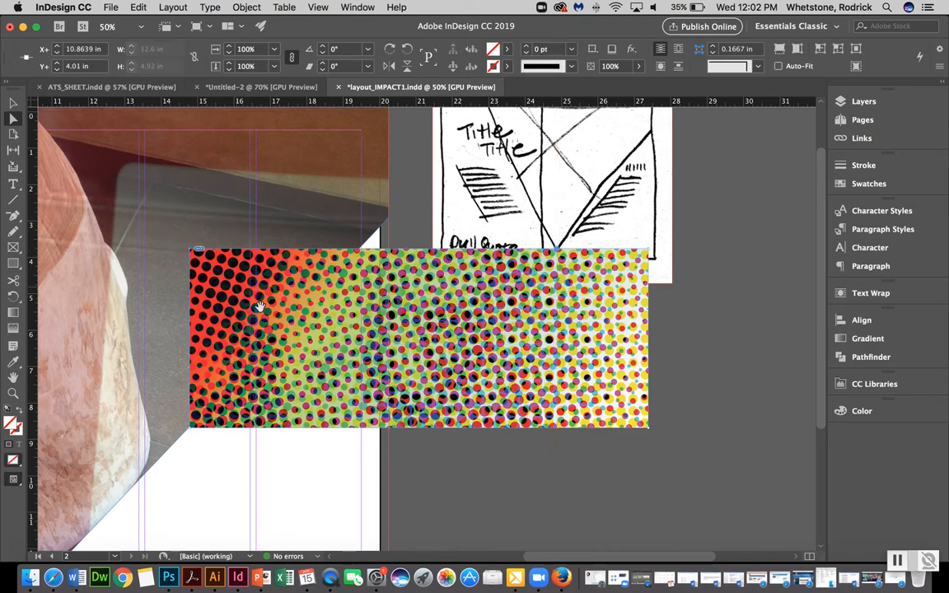
{"action": "left_click", "coordinate": [488, 503]}
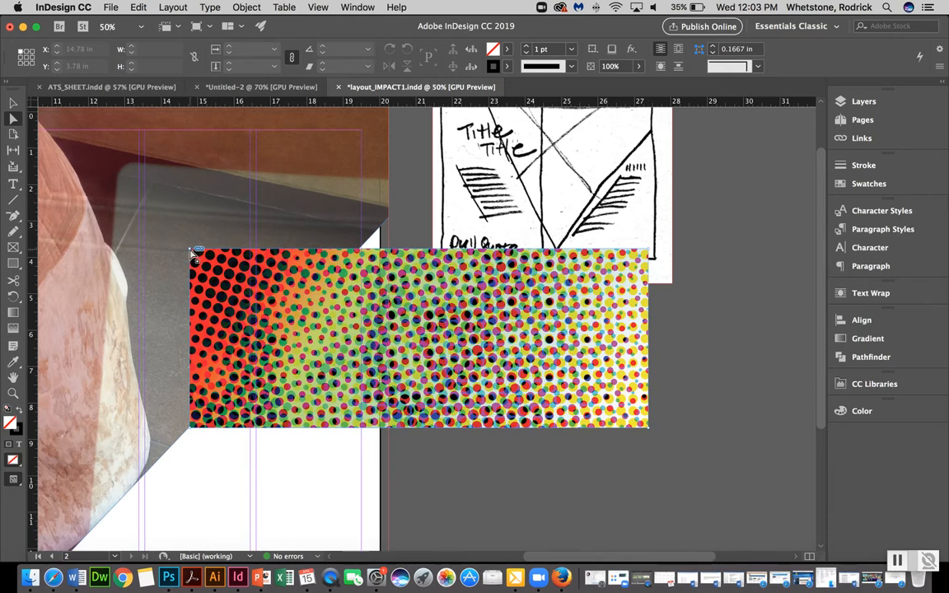
{"action": "left_click_drag", "start_coordinate": [195, 254], "coordinate": [346, 268]}
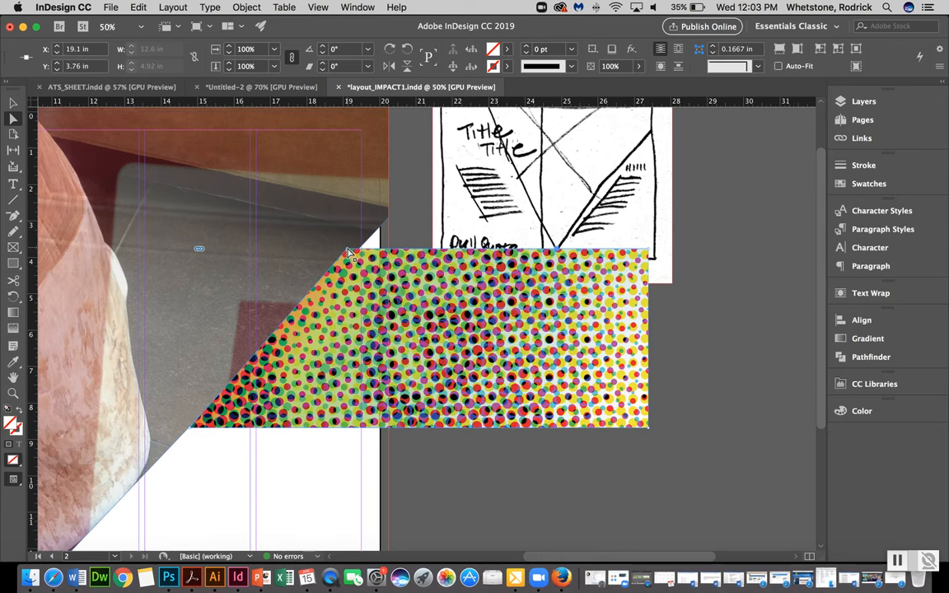
{"action": "left_click_drag", "start_coordinate": [350, 252], "coordinate": [361, 256]}
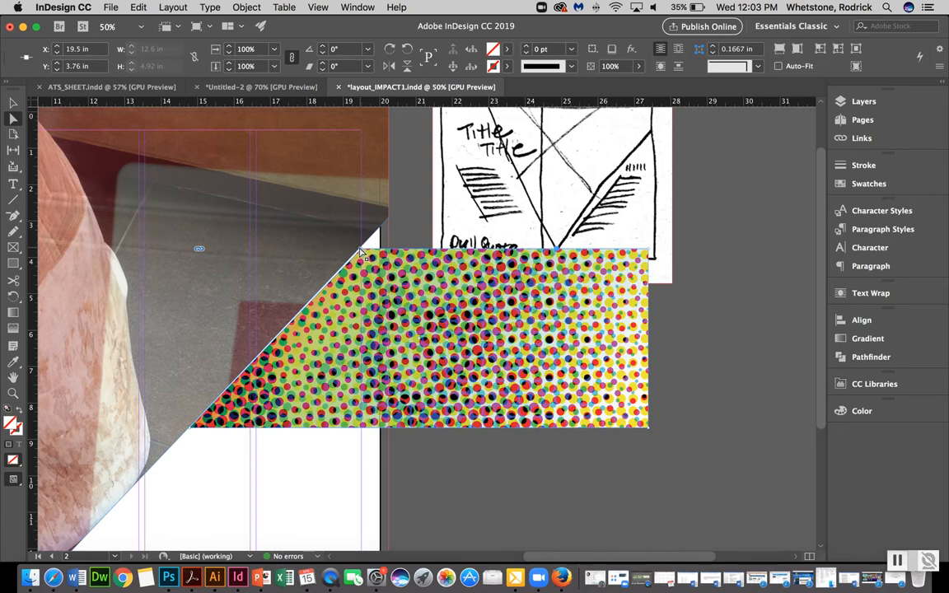
{"action": "left_click_drag", "start_coordinate": [359, 250], "coordinate": [359, 253]}
{"action": "left_click", "coordinate": [463, 471]}
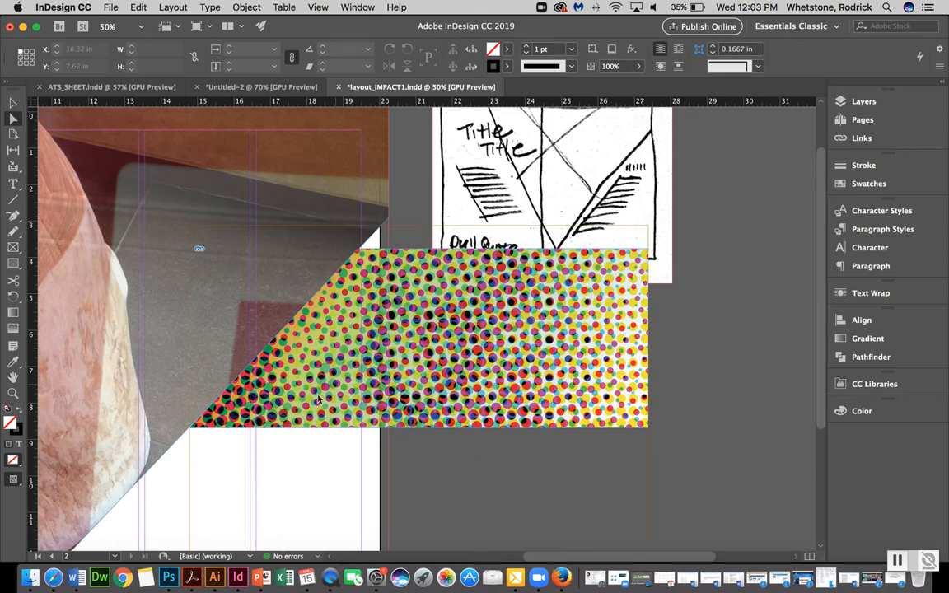
Move the reshaped halftone frame to about X 13.2 in, Y 2.88 in
{"action": "key", "text": "v"}
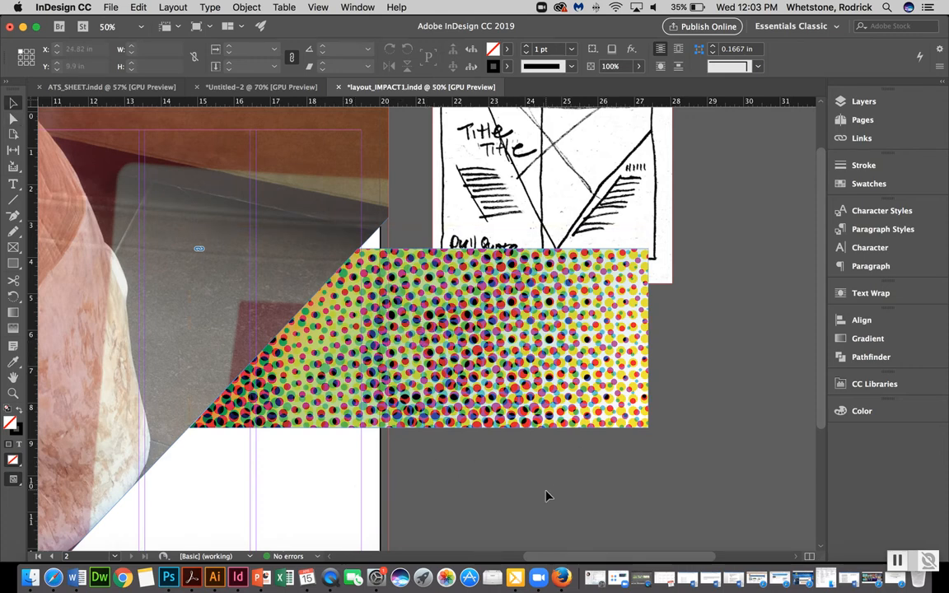
{"action": "left_click_drag", "start_coordinate": [575, 388], "coordinate": [511, 355]}
{"action": "scroll", "coordinate": [511, 356], "scroll_direction": "down", "scroll_amount": 2}
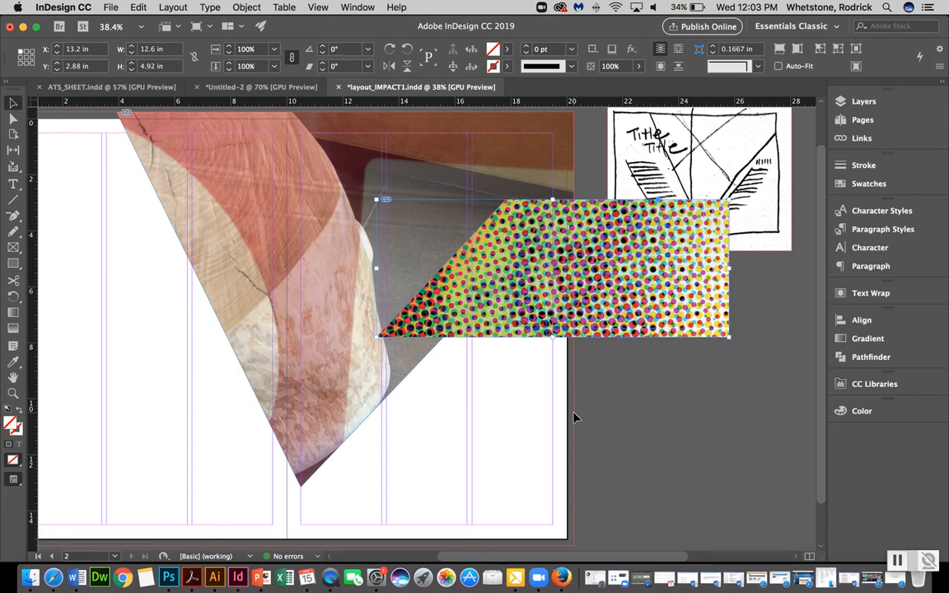
Toggle preview mode to check the spread without guides and frames
{"action": "key", "text": "w"}
{"action": "left_click", "coordinate": [646, 455]}
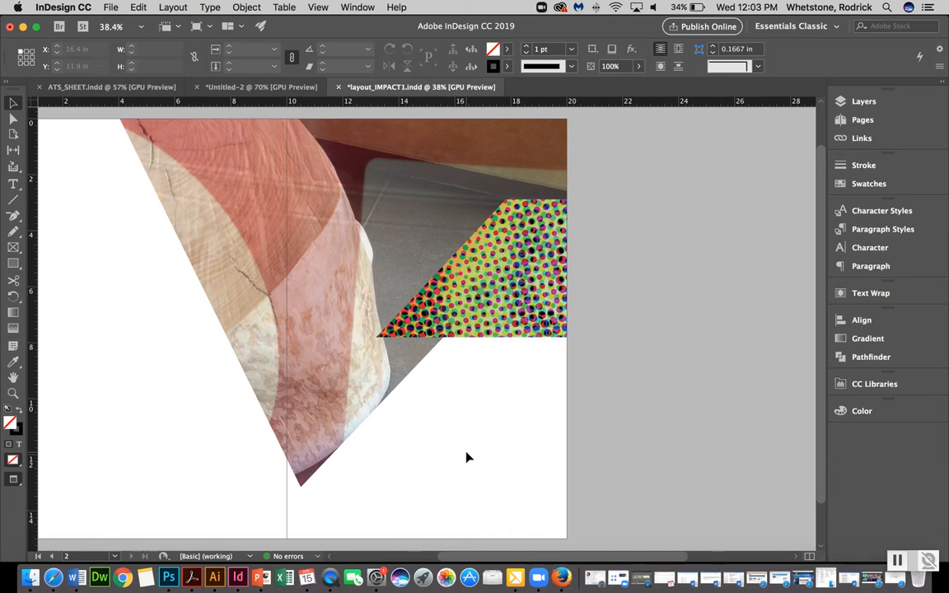
{"action": "key", "text": "w"}
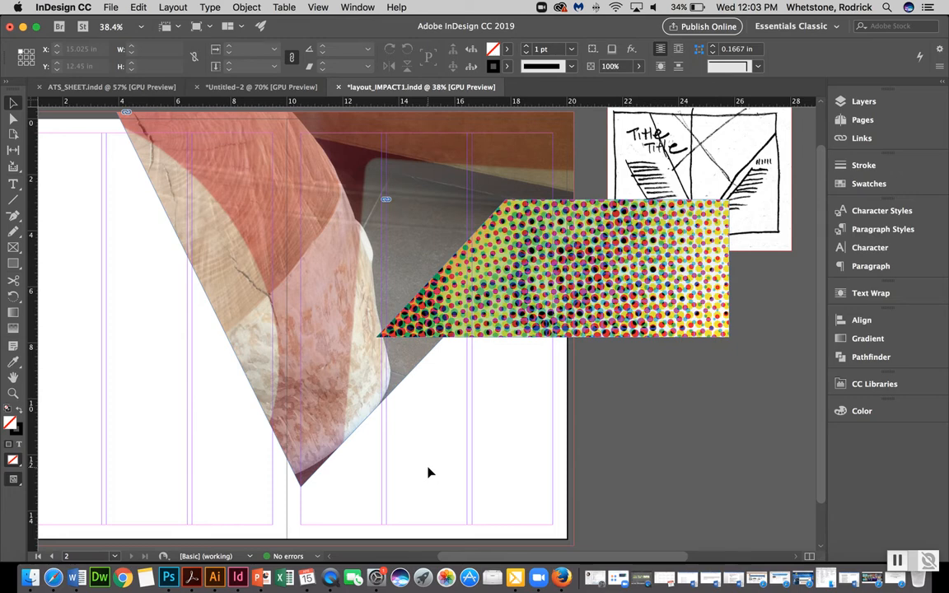
Move the introductory body text frame from the pasteboard onto the left page at about X 7.61 in, Y 4.17 in
{"action": "scroll", "coordinate": [428, 472], "scroll_direction": "left", "scroll_amount": 10}
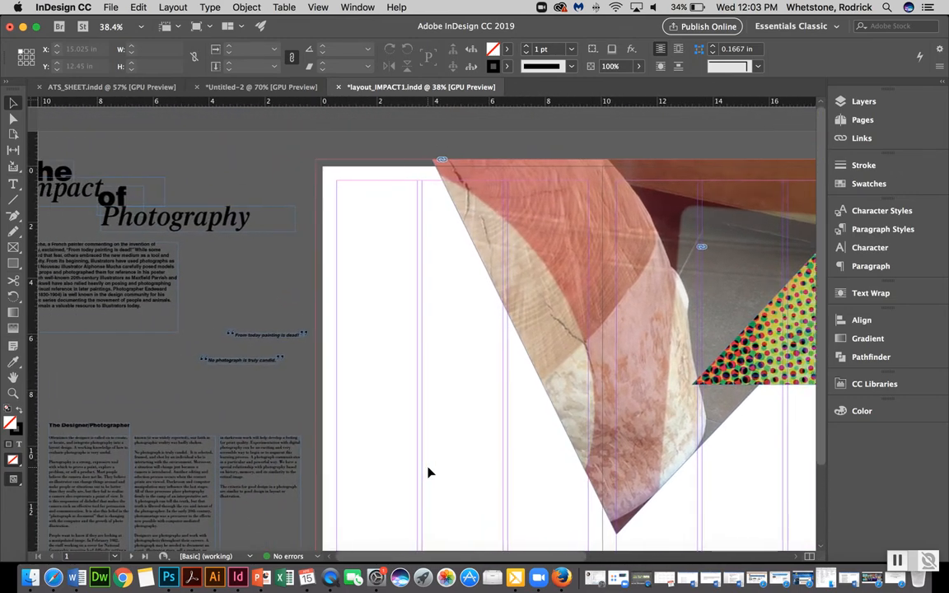
{"action": "scroll", "coordinate": [428, 472], "scroll_direction": "up", "scroll_amount": 1}
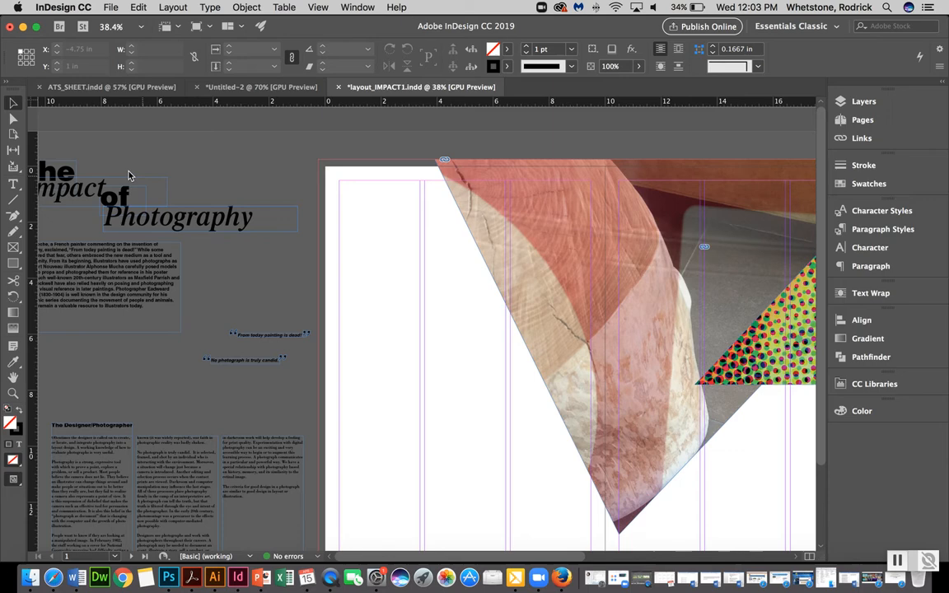
{"action": "left_click", "coordinate": [102, 293]}
{"action": "left_click_drag", "start_coordinate": [102, 293], "coordinate": [611, 336]}
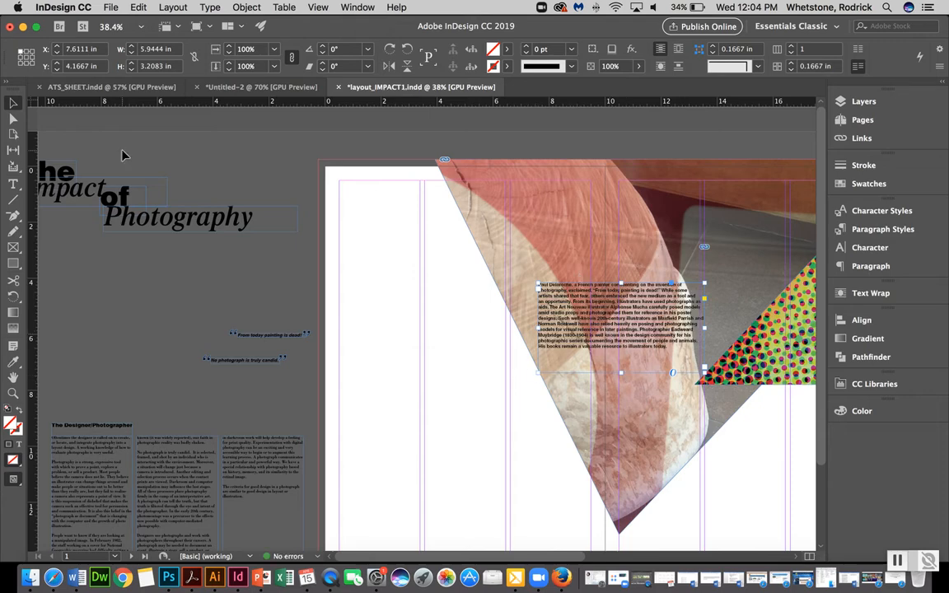
Slant the body text frame by moving its top-left corner point left, parallel to the photo's diagonal edge
{"action": "left_click", "coordinate": [13, 118]}
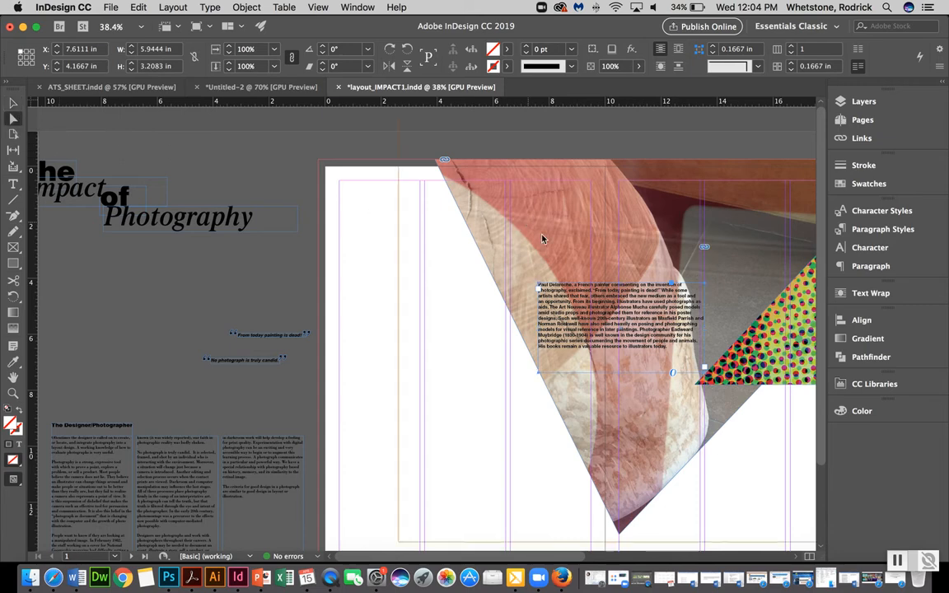
{"action": "left_click", "coordinate": [442, 326]}
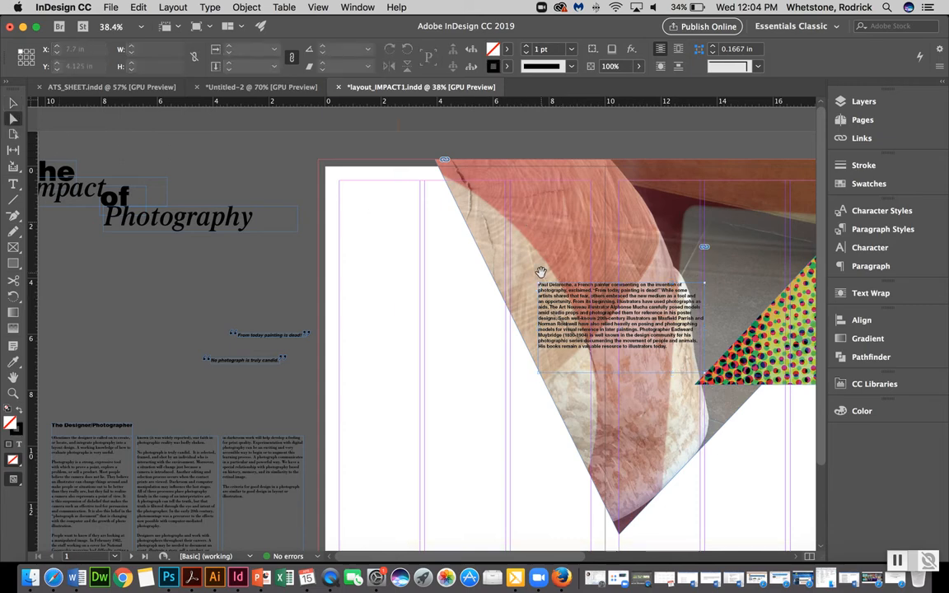
{"action": "key", "text": "super+equal"}
{"action": "key", "text": "super+equal"}
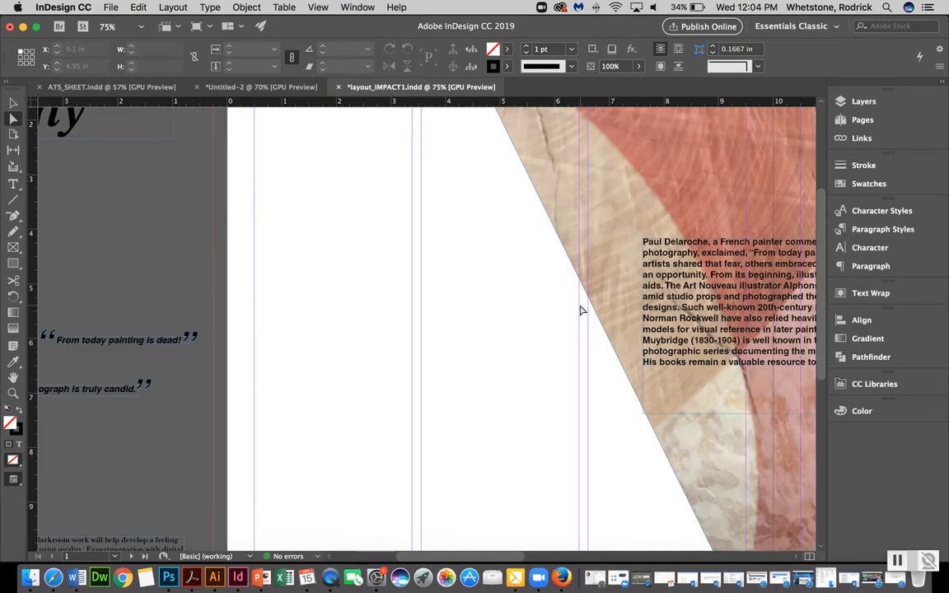
{"action": "scroll", "coordinate": [581, 311], "scroll_direction": "right", "scroll_amount": 10}
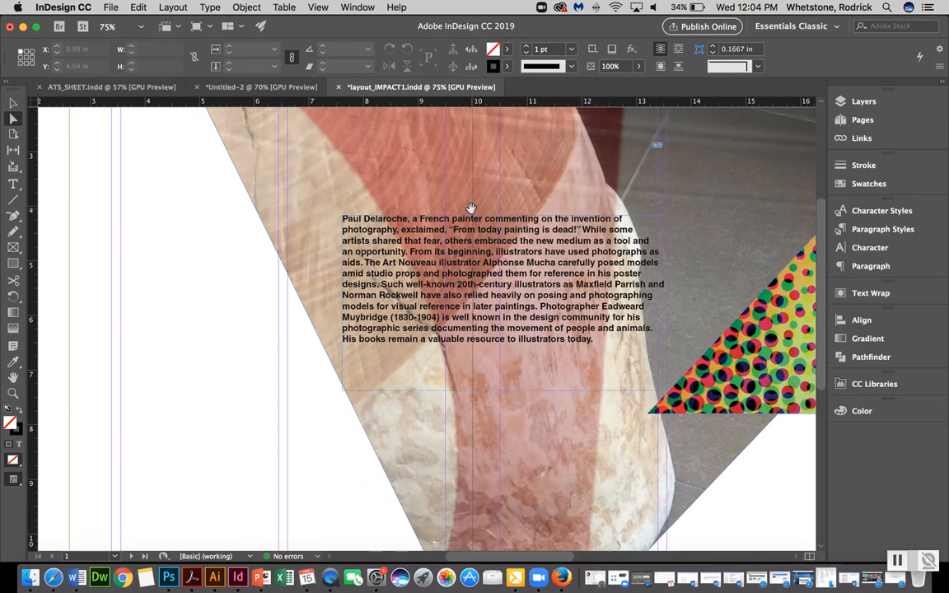
{"action": "left_click_drag", "start_coordinate": [478, 221], "coordinate": [394, 224]}
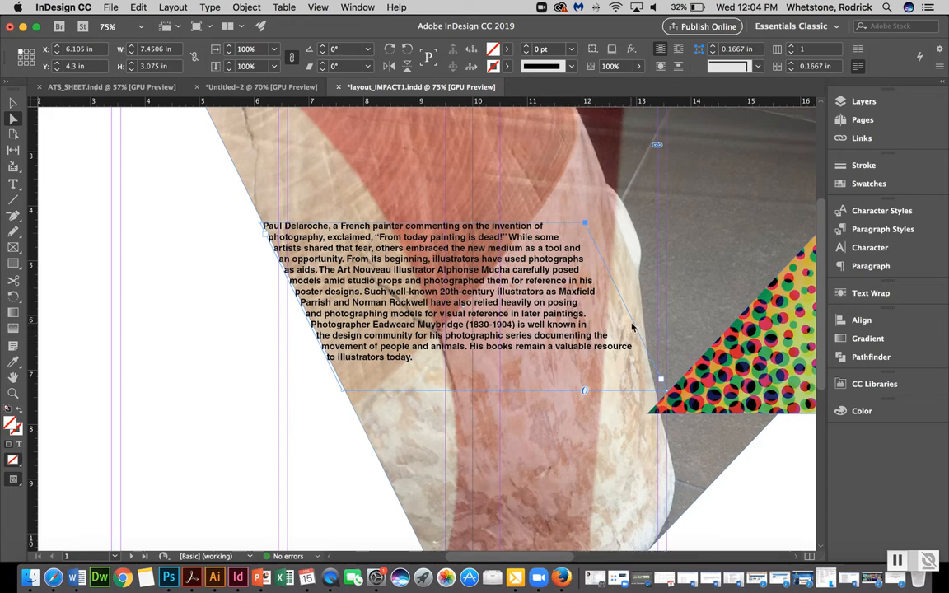
Right-align the body text and move its frame left to about X 0.19 in, Y 4.73 in
{"action": "left_click", "coordinate": [880, 267]}
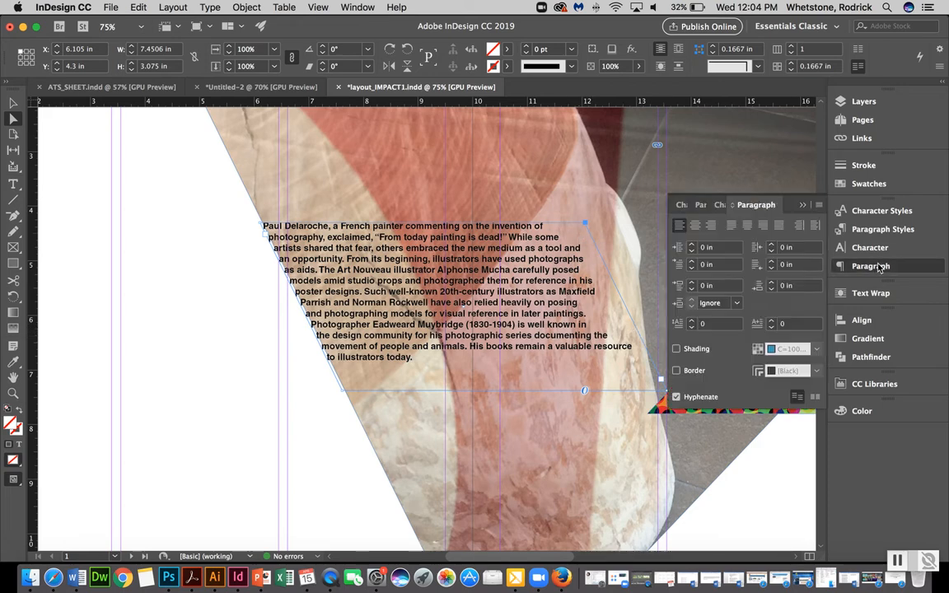
{"action": "left_click", "coordinate": [712, 225]}
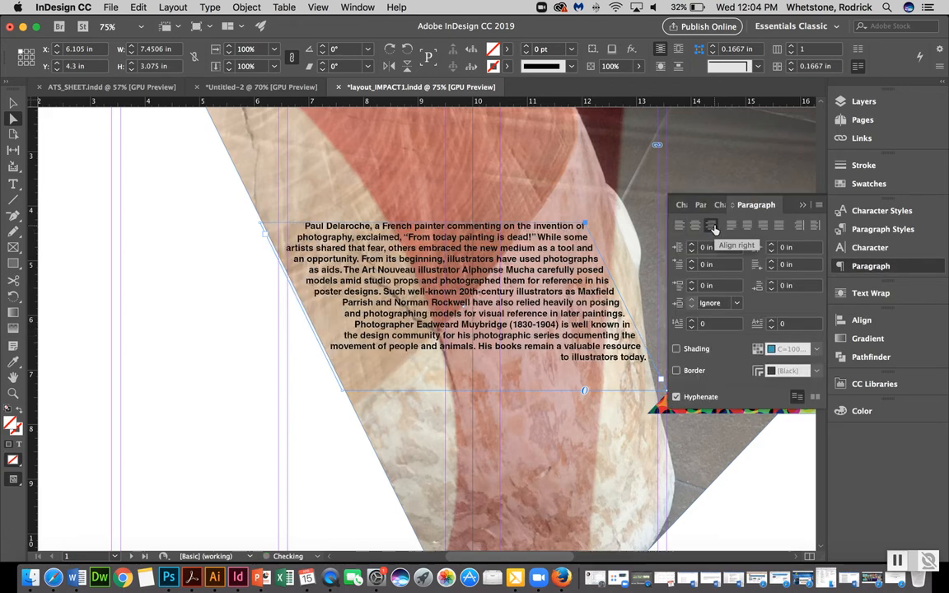
{"action": "left_click_drag", "start_coordinate": [541, 303], "coordinate": [218, 326]}
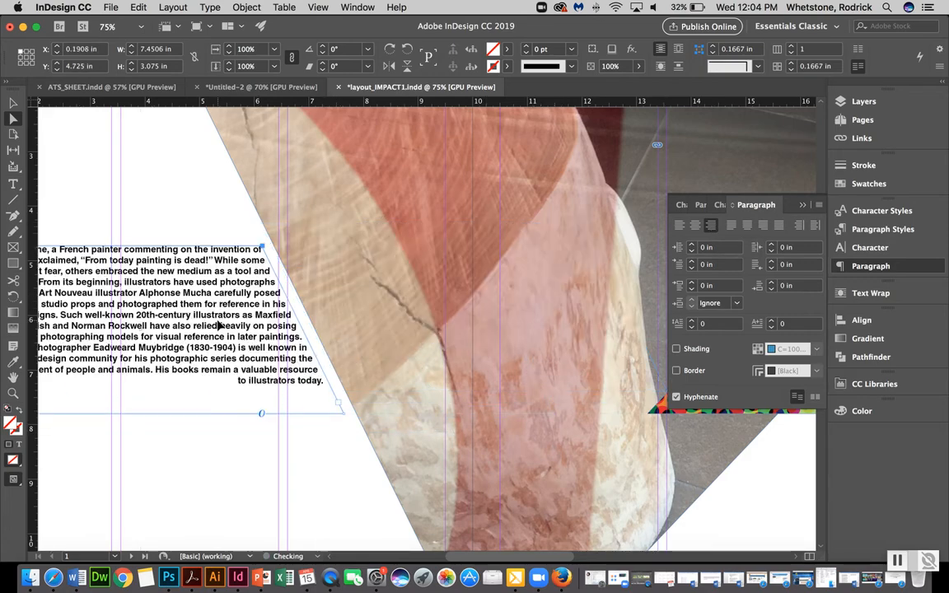
Preview the spread with guides, frames and panels hidden to check the layout
{"action": "scroll", "coordinate": [218, 326], "scroll_direction": "left", "scroll_amount": 6}
{"action": "scroll", "coordinate": [219, 325], "scroll_direction": "down", "scroll_amount": 2}
{"action": "scroll", "coordinate": [218, 325], "scroll_direction": "down", "scroll_amount": 4}
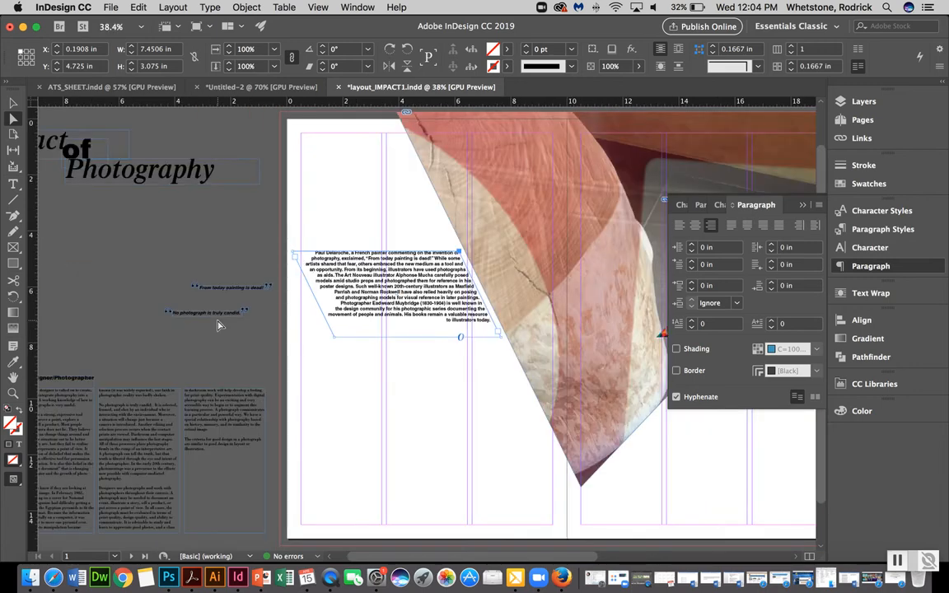
{"action": "key", "text": "w"}
{"action": "key", "text": "Tab"}
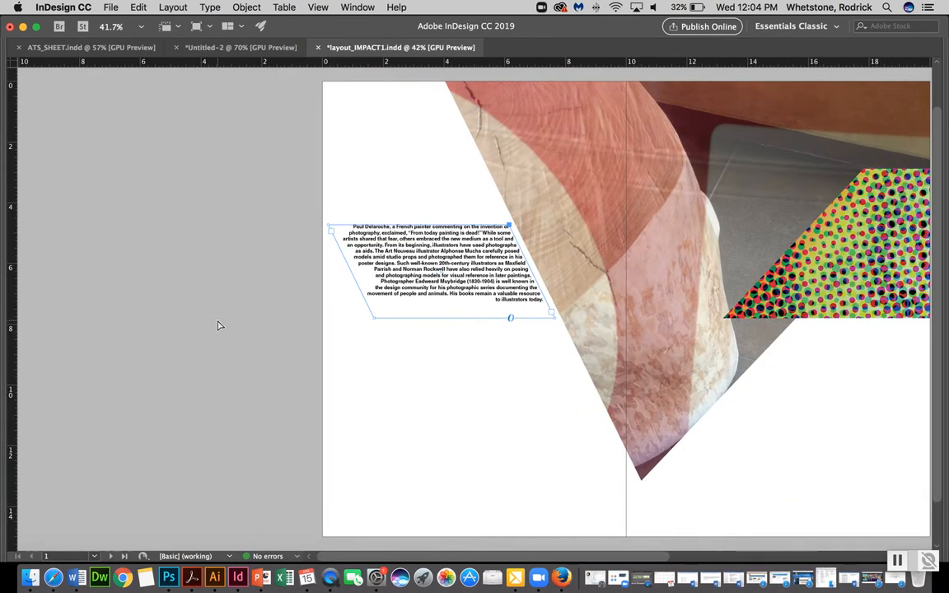
{"action": "scroll", "coordinate": [218, 326], "scroll_direction": "down", "scroll_amount": 2}
{"action": "scroll", "coordinate": [219, 326], "scroll_direction": "right", "scroll_amount": 5}
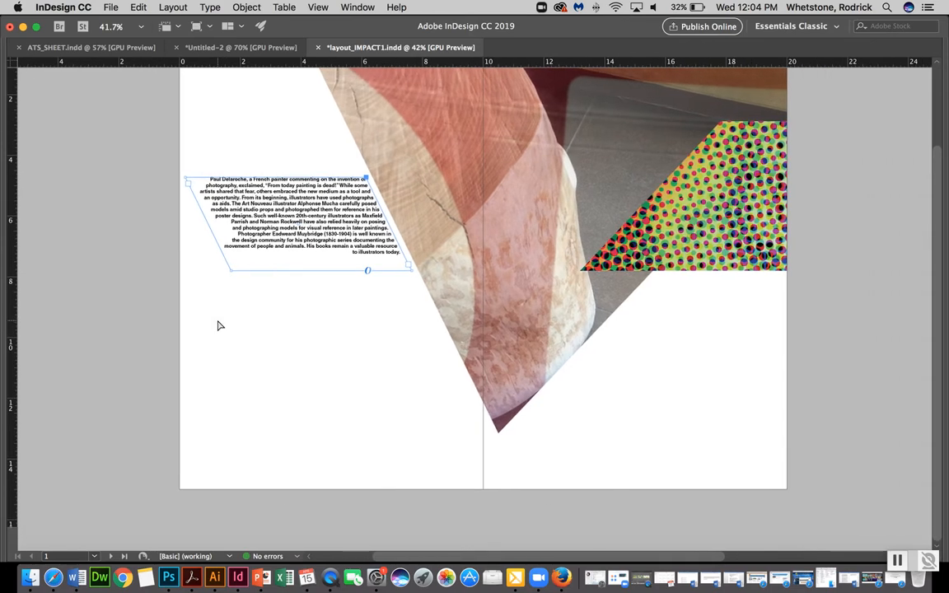
{"action": "left_click", "coordinate": [291, 321]}
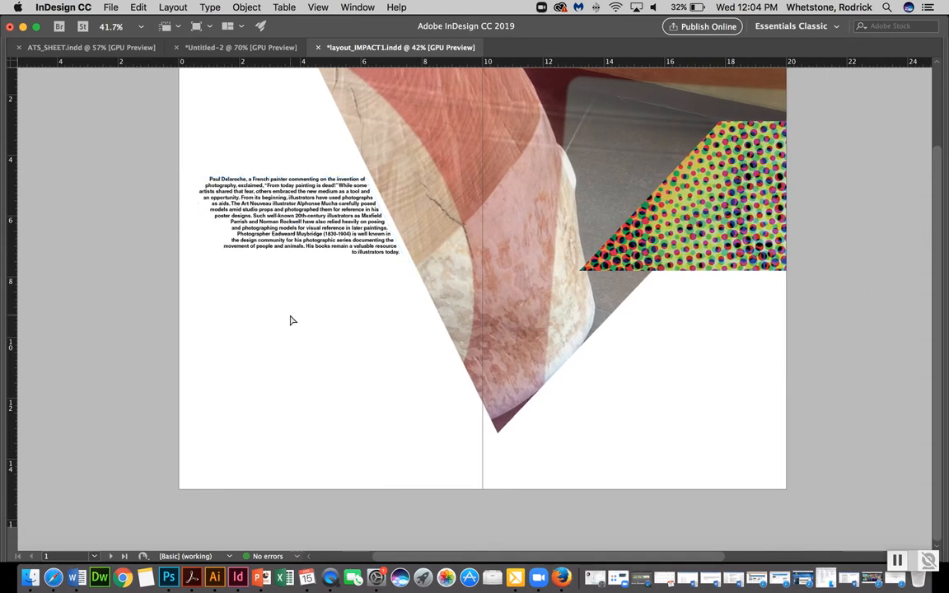
{"action": "scroll", "coordinate": [291, 321], "scroll_direction": "up", "scroll_amount": 3}
{"action": "key", "text": "w"}
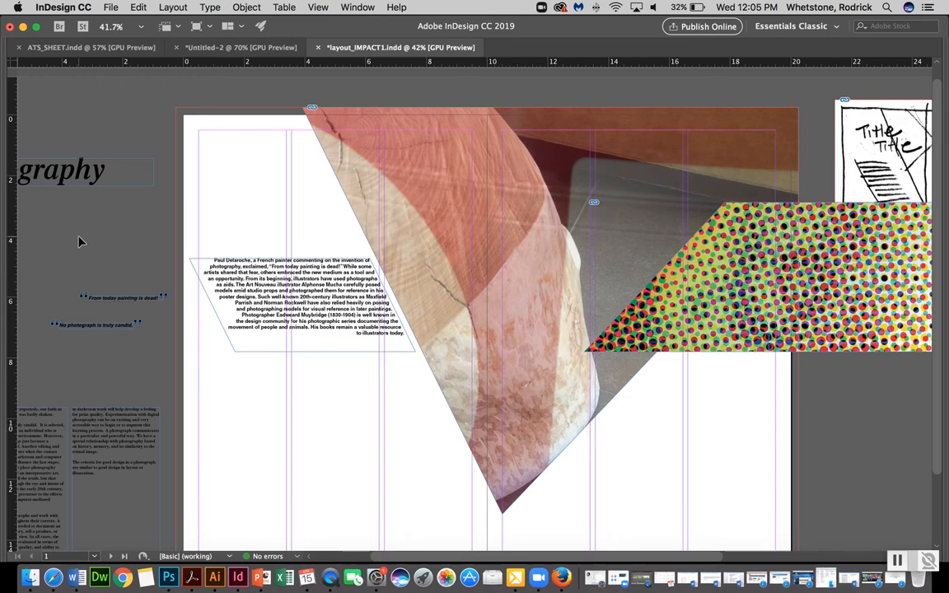
Select the "The Impact of Photography" title frames and move them onto the left page above the body text
{"action": "scroll", "coordinate": [78, 241], "scroll_direction": "left", "scroll_amount": 5}
{"action": "scroll", "coordinate": [79, 242], "scroll_direction": "up", "scroll_amount": 3}
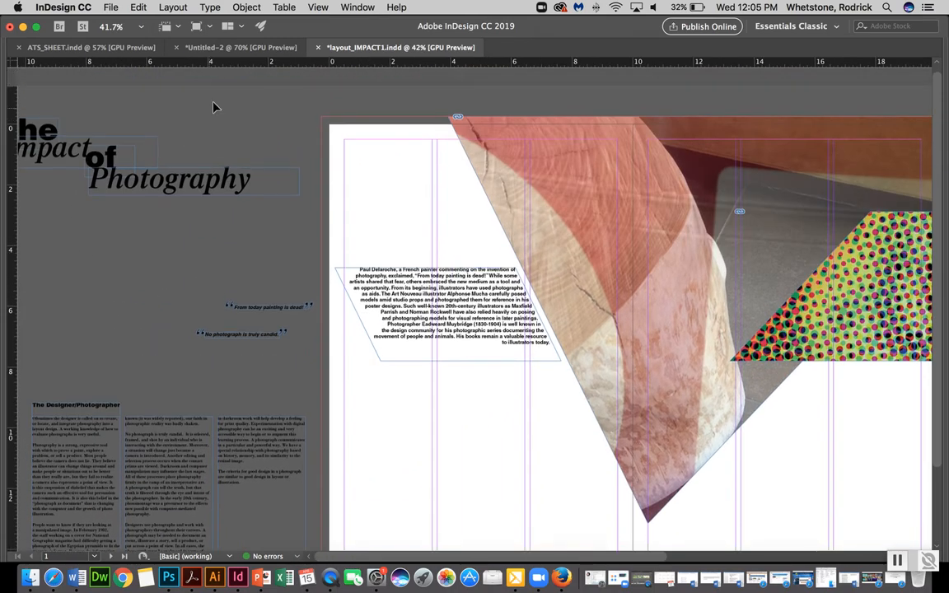
{"action": "left_click_drag", "start_coordinate": [231, 105], "coordinate": [18, 231]}
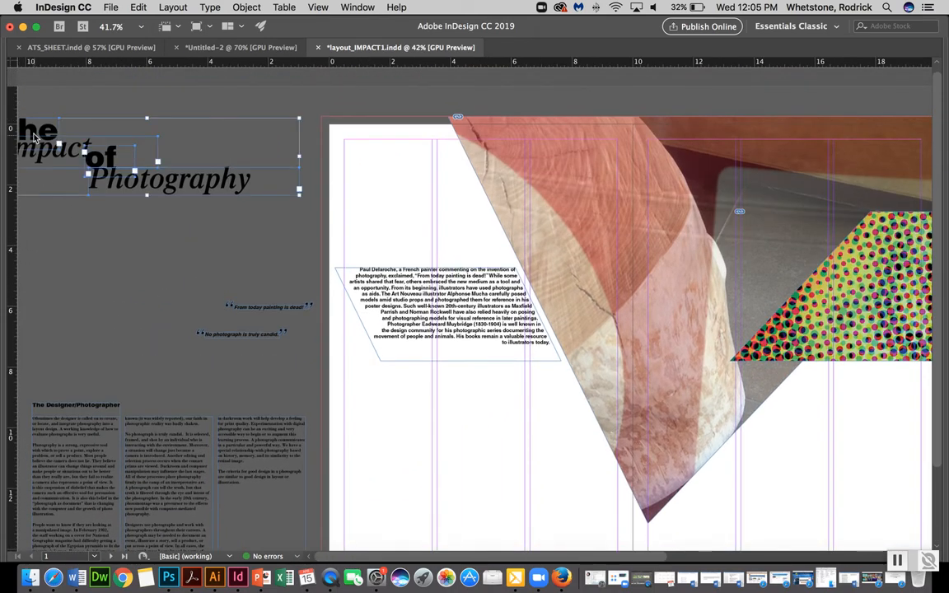
{"action": "left_click_drag", "start_coordinate": [29, 128], "coordinate": [427, 200]}
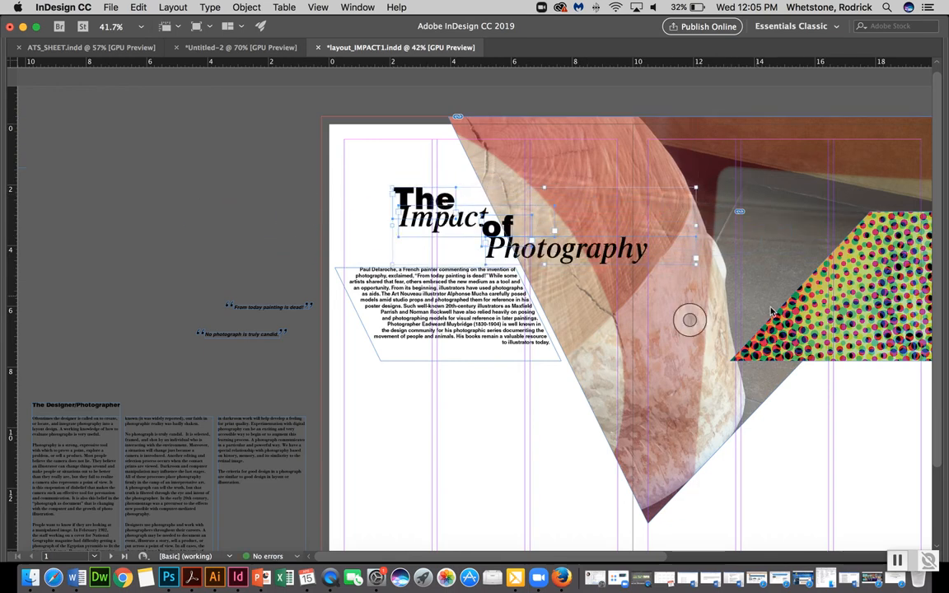
Send the large diagonal photo to the back of the stacking order
{"action": "left_click", "coordinate": [690, 320]}
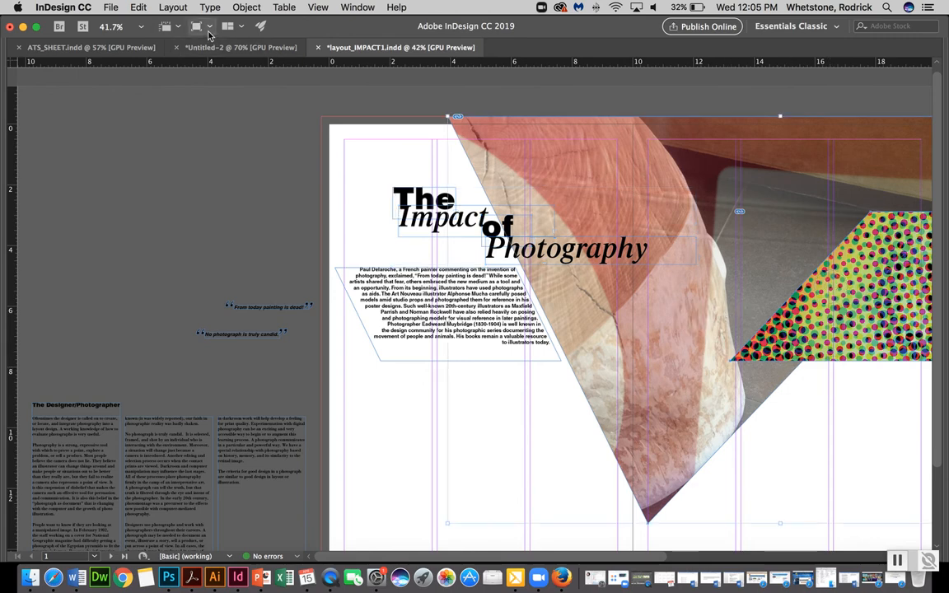
{"action": "left_click", "coordinate": [246, 6]}
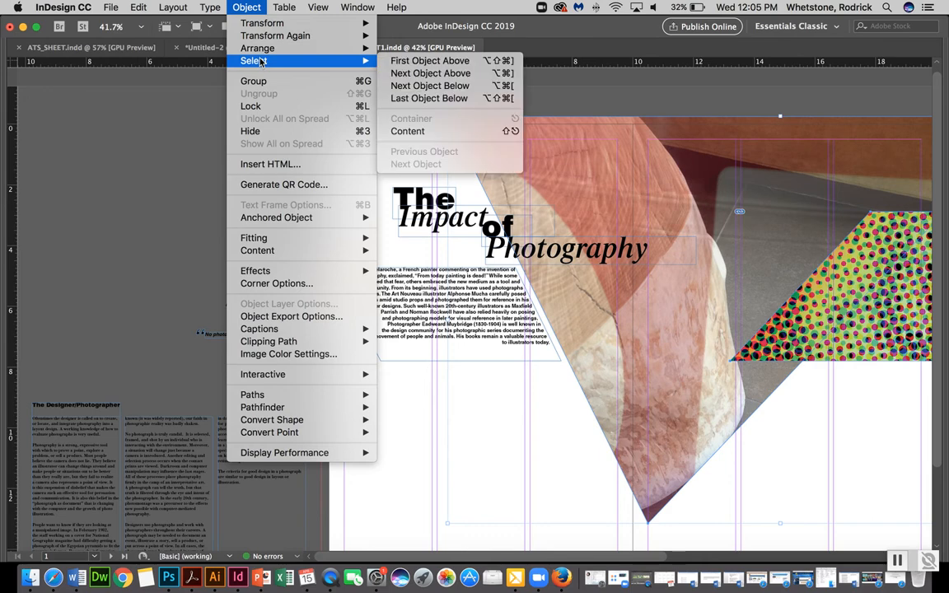
{"action": "mouse_move", "coordinate": [247, 47]}
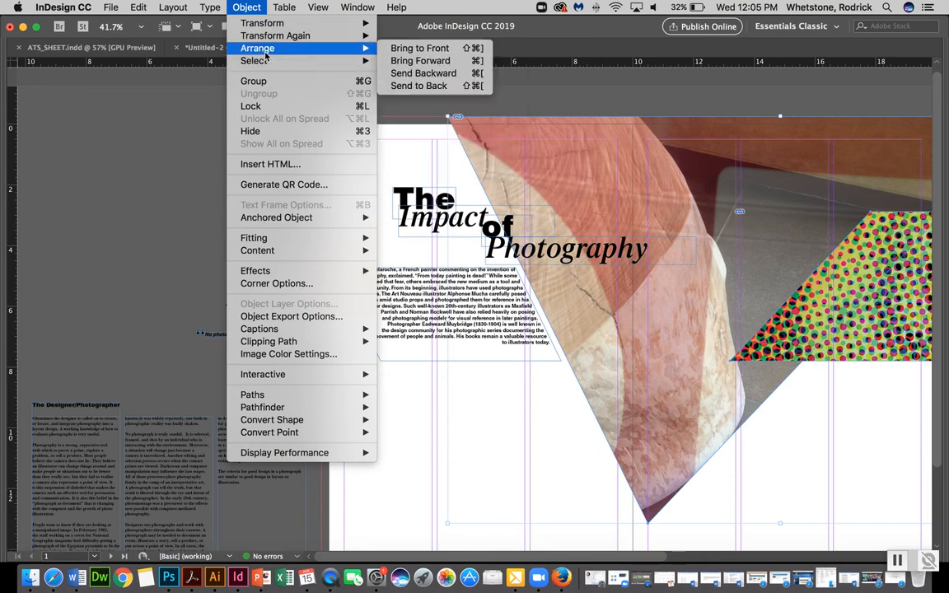
{"action": "left_click", "coordinate": [417, 87]}
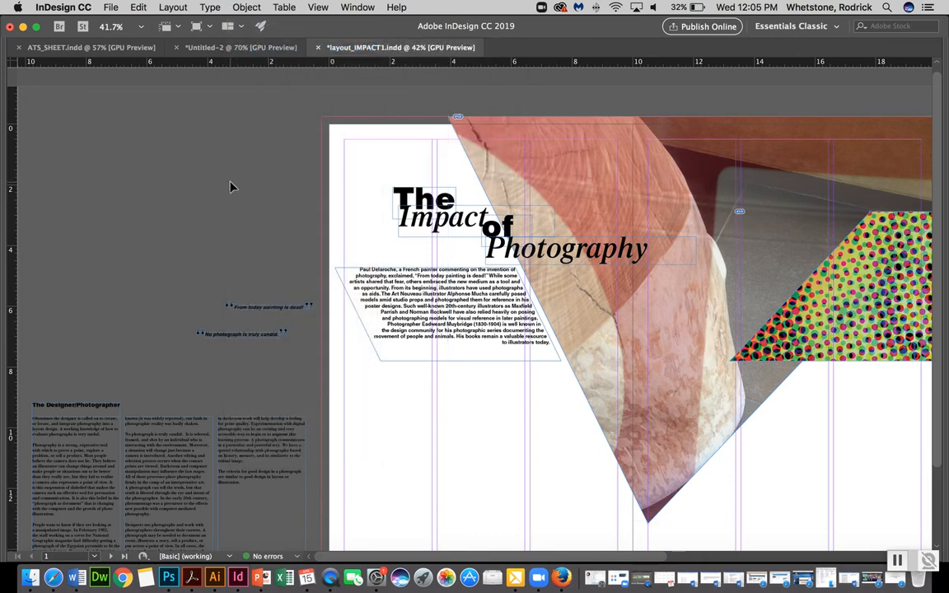
Shift the word "The" in the title slightly left
{"action": "scroll", "coordinate": [178, 234], "scroll_direction": "right", "scroll_amount": 1}
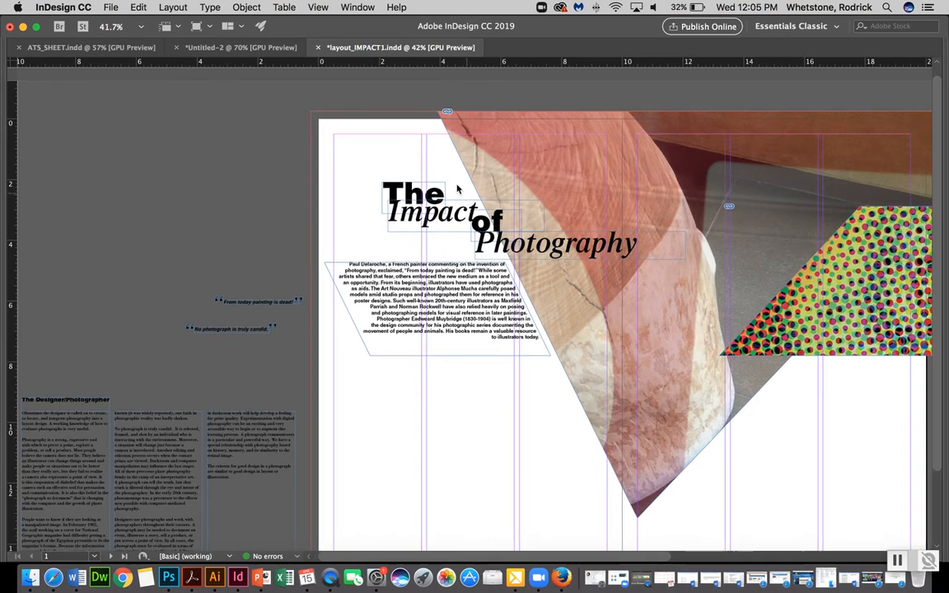
{"action": "left_click_drag", "start_coordinate": [412, 192], "coordinate": [389, 191]}
{"action": "left_click", "coordinate": [391, 150]}
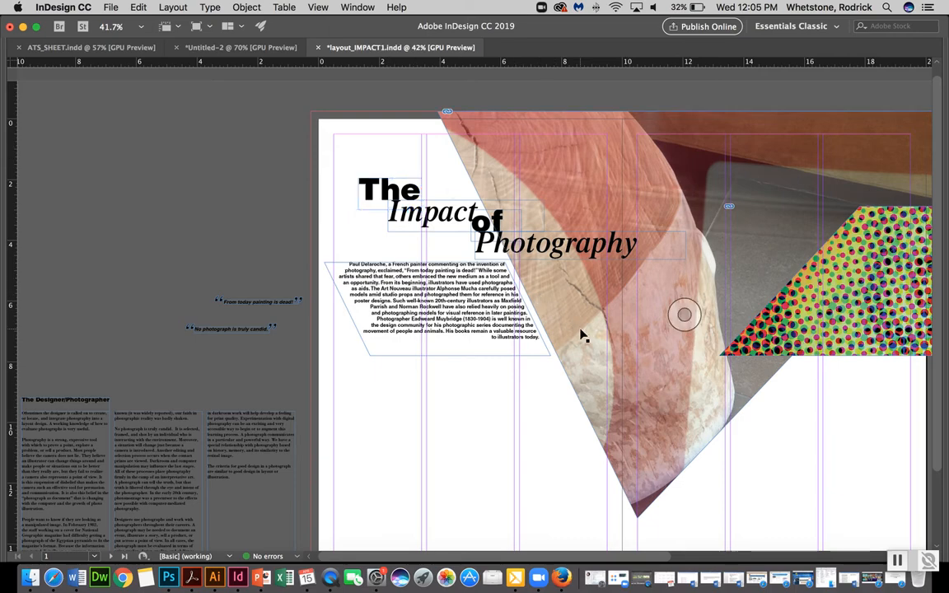
{"action": "scroll", "coordinate": [582, 336], "scroll_direction": "down", "scroll_amount": 3}
{"action": "scroll", "coordinate": [582, 335], "scroll_direction": "right", "scroll_amount": 5}
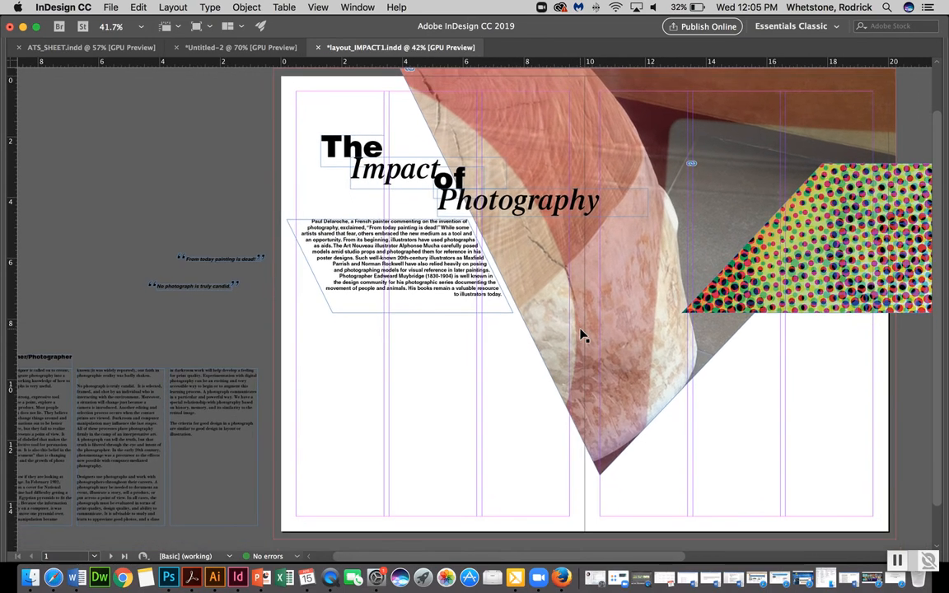
{"action": "scroll", "coordinate": [581, 335], "scroll_direction": "left", "scroll_amount": 3}
{"action": "scroll", "coordinate": [581, 335], "scroll_direction": "down", "scroll_amount": 1}
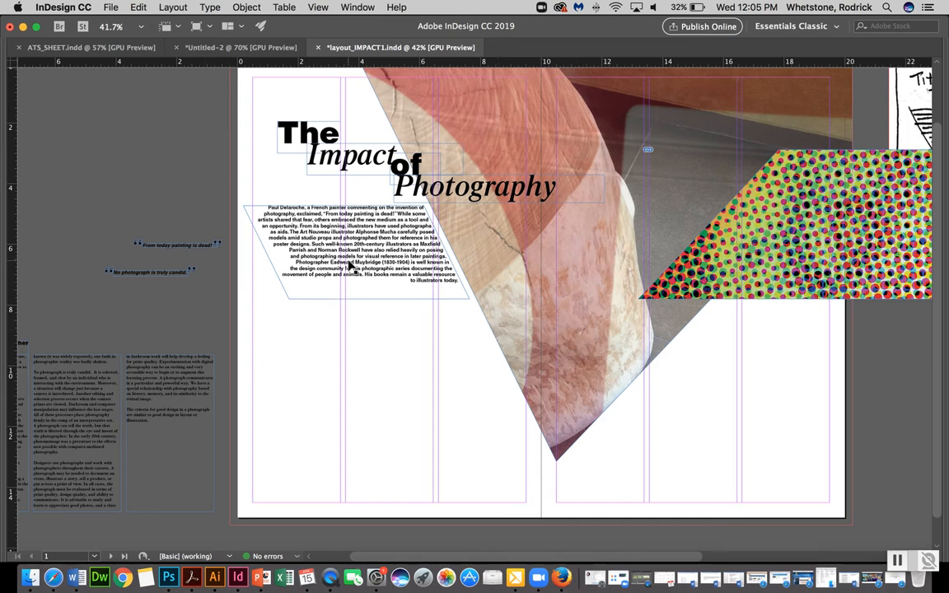
{"action": "left_click_drag", "start_coordinate": [349, 262], "coordinate": [398, 357]}
{"action": "key", "text": "super+z"}
{"action": "key", "text": "super+z"}
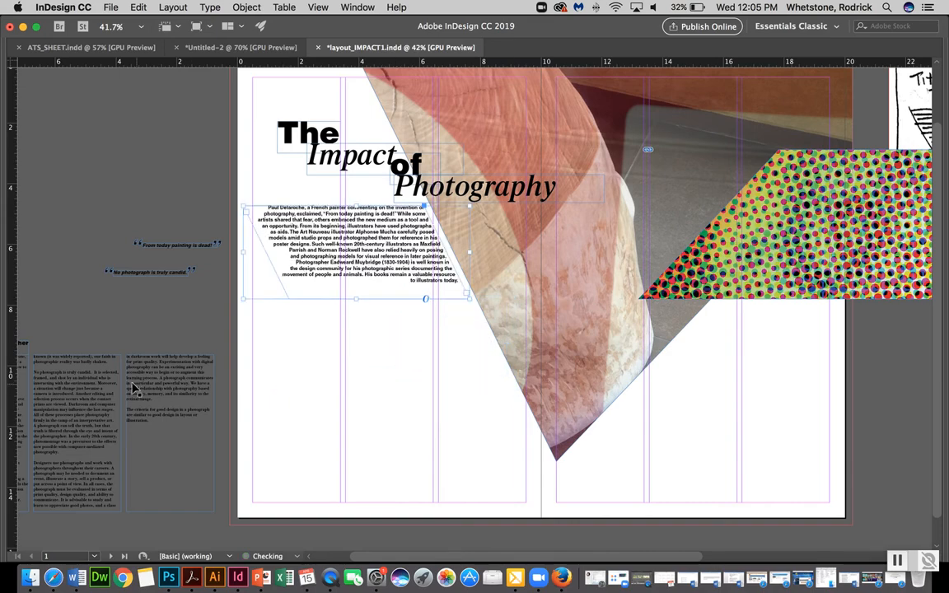
Move the "The Designer/Photographer" heading from the pasteboard onto the left page below the intro text
{"action": "scroll", "coordinate": [91, 350], "scroll_direction": "left", "scroll_amount": 3}
{"action": "scroll", "coordinate": [91, 350], "scroll_direction": "down", "scroll_amount": 1}
{"action": "scroll", "coordinate": [90, 350], "scroll_direction": "up", "scroll_amount": 1}
{"action": "left_click_drag", "start_coordinate": [79, 319], "coordinate": [391, 315]}
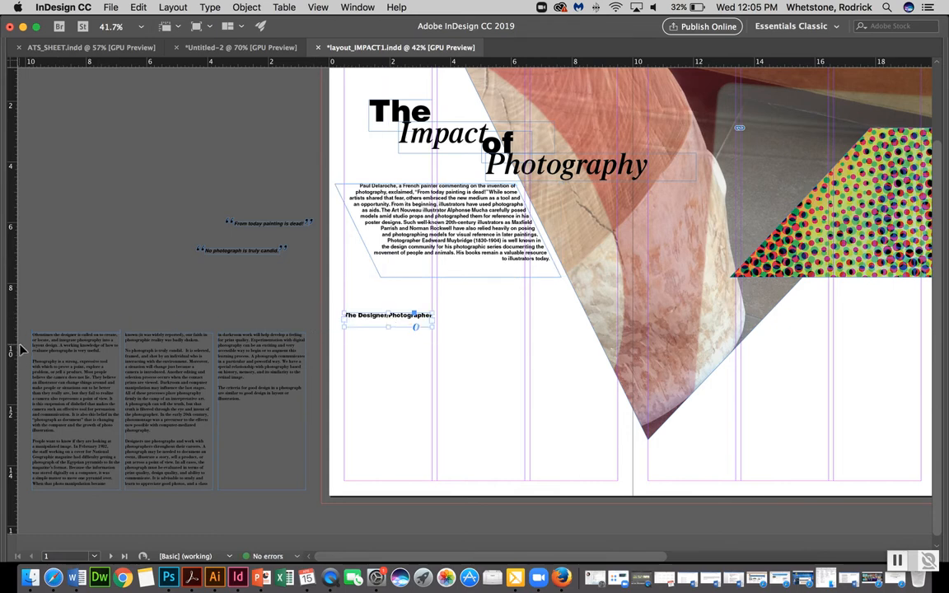
Move the three threaded body text columns from the pasteboard onto the lower part of the spread
{"action": "left_click", "coordinate": [93, 404]}
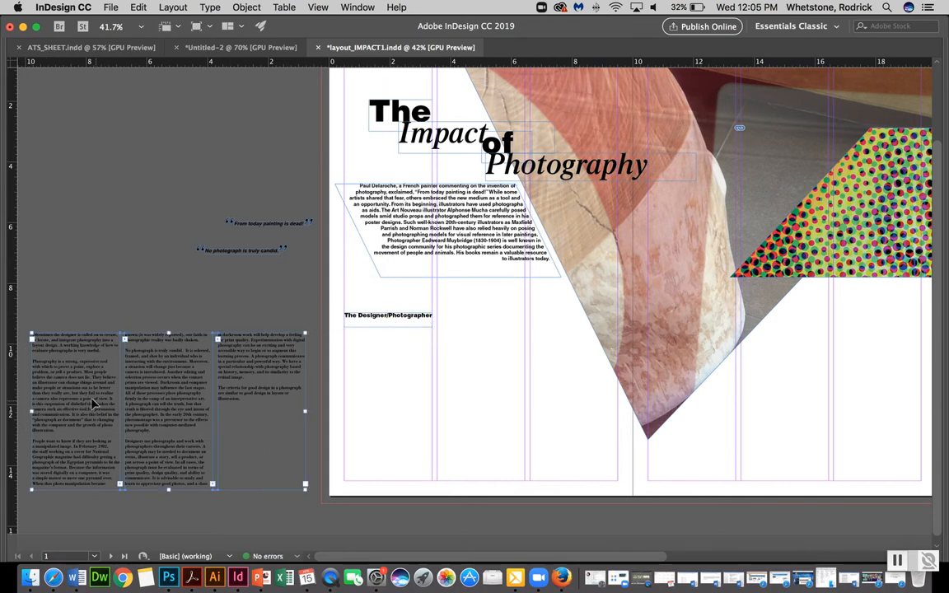
{"action": "left_click_drag", "start_coordinate": [169, 336], "coordinate": [172, 361]}
{"action": "left_click_drag", "start_coordinate": [88, 391], "coordinate": [559, 413]}
{"action": "scroll", "coordinate": [559, 412], "scroll_direction": "down", "scroll_amount": 1}
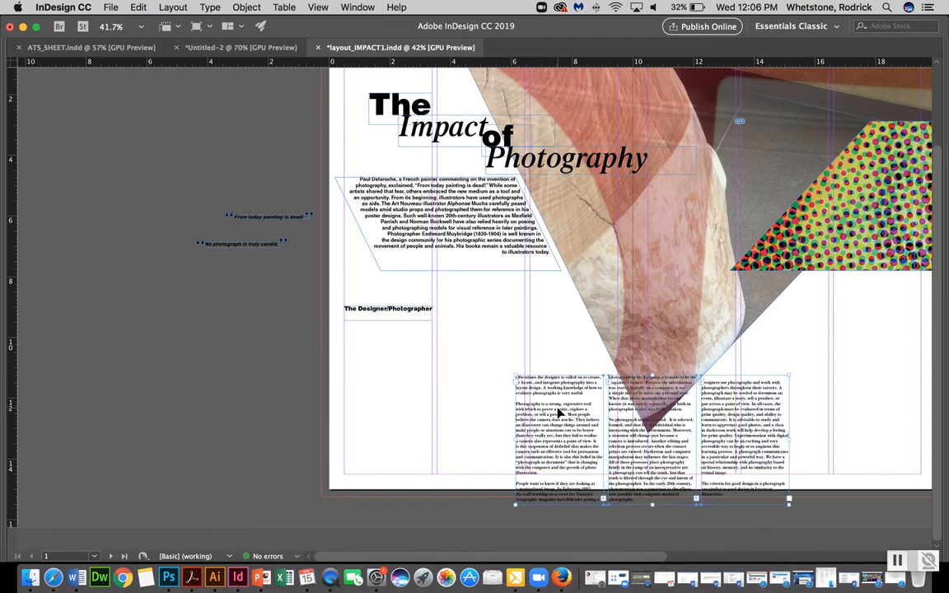
Shift the body text columns onto the right page beneath the halftone image
{"action": "scroll", "coordinate": [900, 330], "scroll_direction": "right", "scroll_amount": 6}
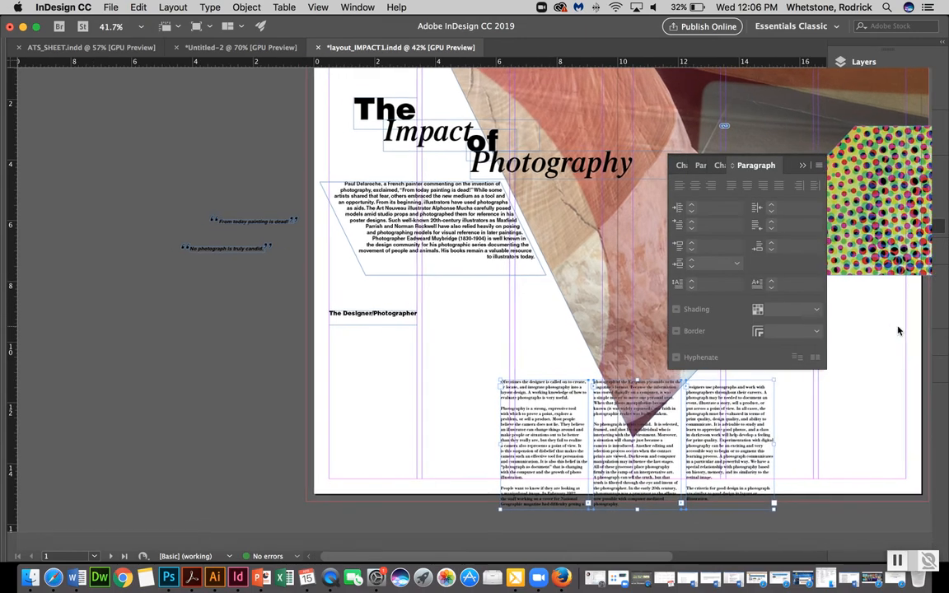
{"action": "scroll", "coordinate": [899, 331], "scroll_direction": "right", "scroll_amount": 3}
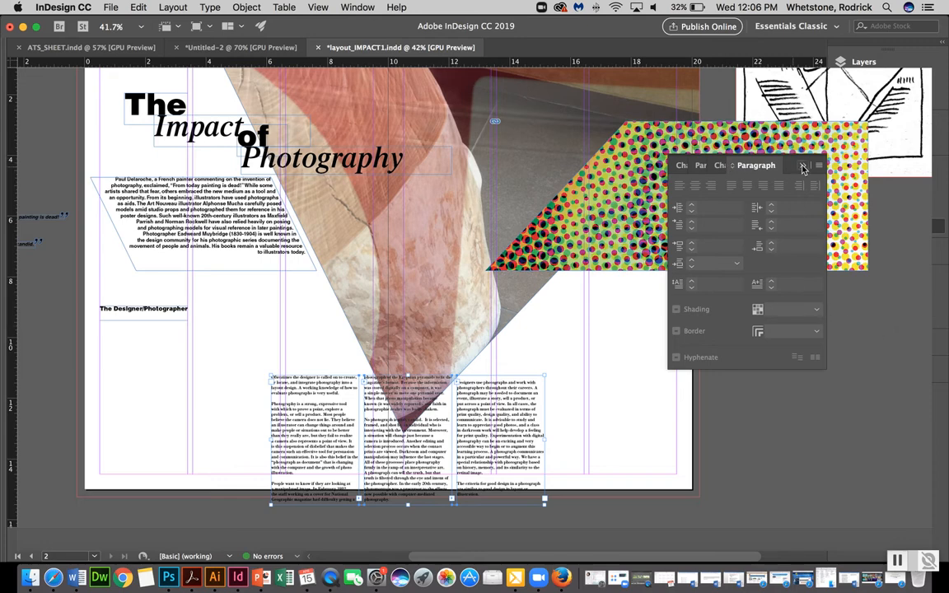
{"action": "left_click_drag", "start_coordinate": [337, 426], "coordinate": [471, 395]}
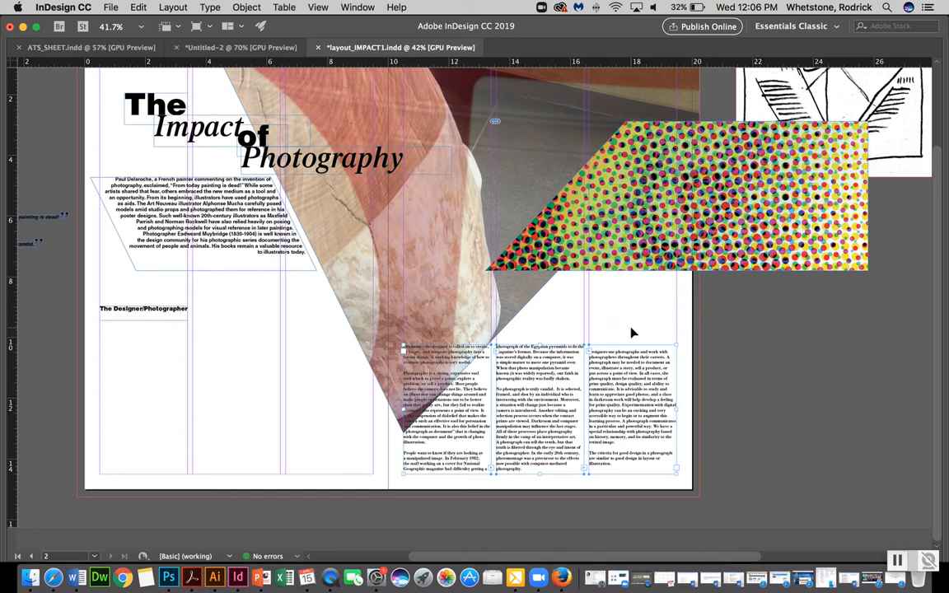
Extend the body text columns upward so their tops sit just below the halftone image
{"action": "left_click", "coordinate": [553, 334]}
{"action": "left_click_drag", "start_coordinate": [687, 373], "coordinate": [474, 445]}
{"action": "left_click_drag", "start_coordinate": [539, 343], "coordinate": [542, 294]}
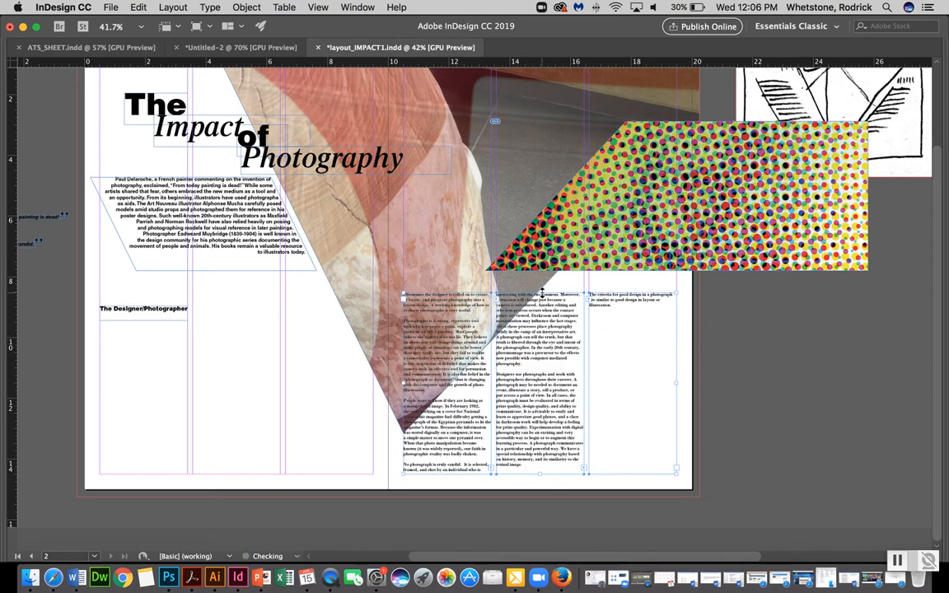
{"action": "left_click", "coordinate": [736, 351]}
{"action": "left_click", "coordinate": [551, 427]}
{"action": "left_click", "coordinate": [474, 438], "text": "shift"}
{"action": "left_click_drag", "start_coordinate": [541, 293], "coordinate": [543, 329]}
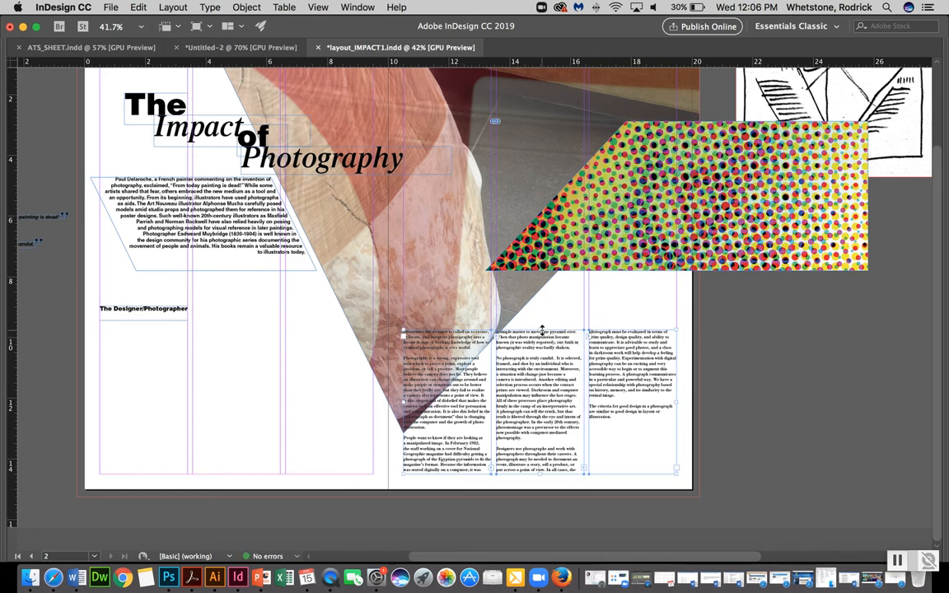
{"action": "key", "text": "super+z"}
{"action": "left_click", "coordinate": [281, 379]}
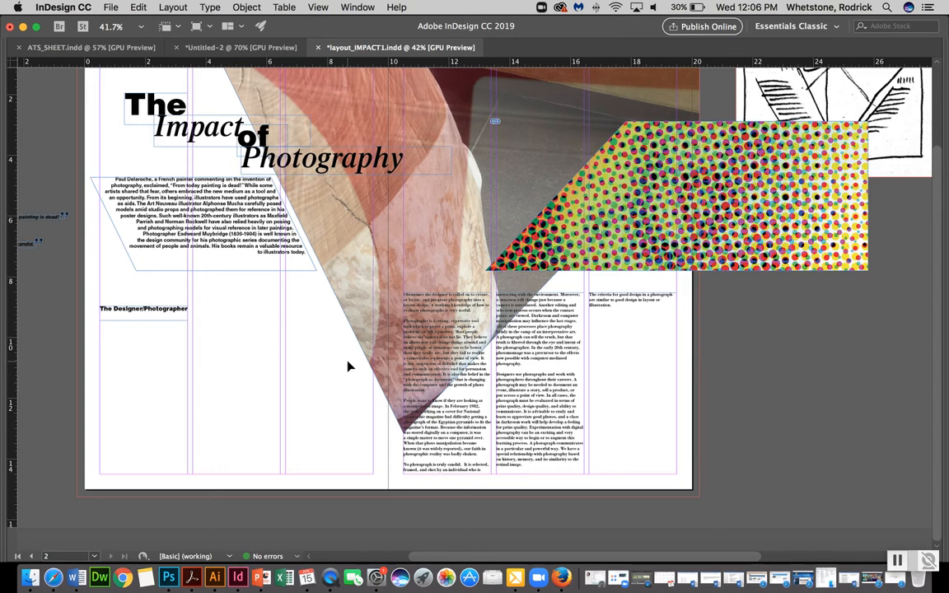
Lower the top edge of the first body text column to about halfway down beside the photo
{"action": "left_click", "coordinate": [453, 297]}
{"action": "left_click_drag", "start_coordinate": [449, 293], "coordinate": [453, 436]}
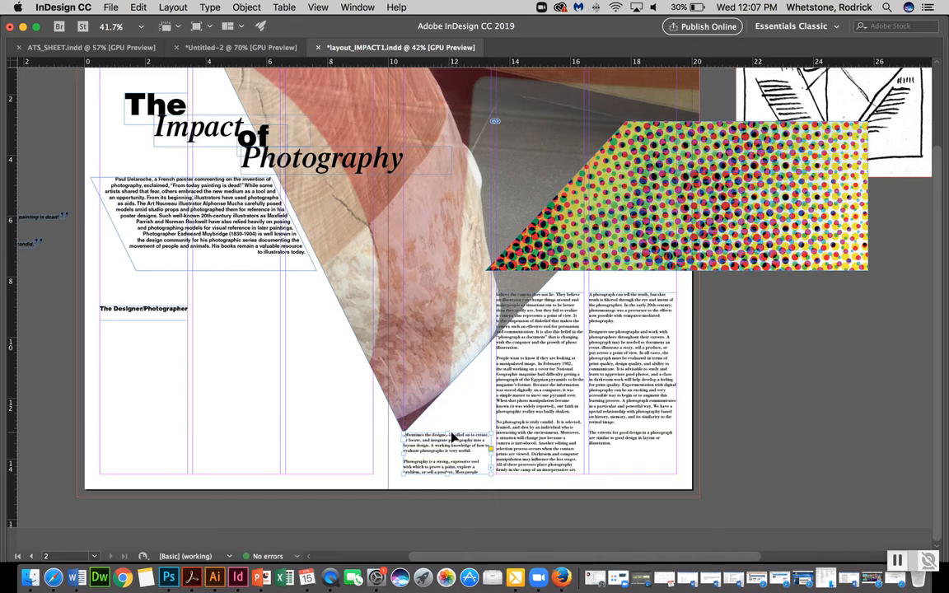
{"action": "key", "text": "super+z"}
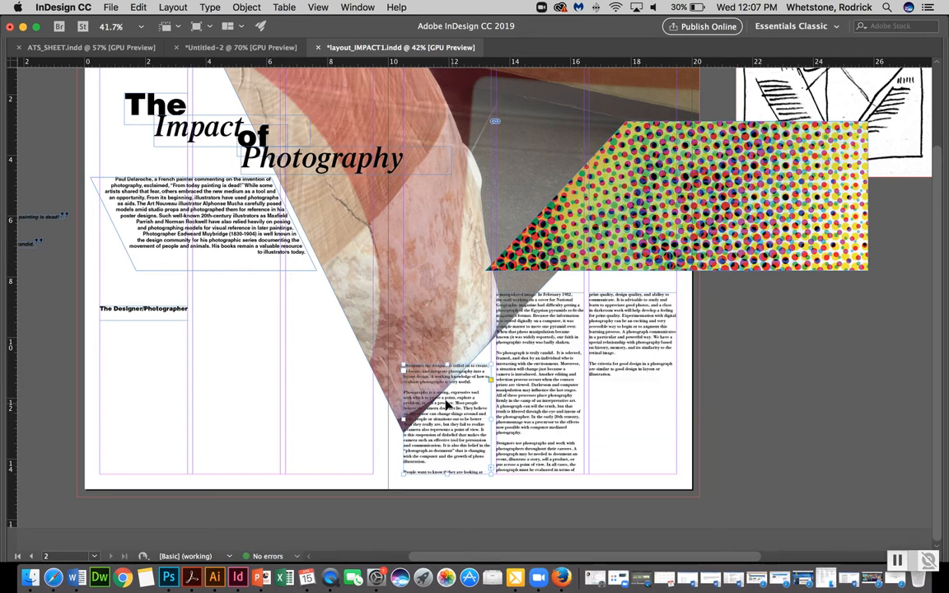
Add an anchor point to the first column's top edge and pull its top-left corner down to slant the frame along the photo's diagonal
{"action": "left_click", "coordinate": [546, 315]}
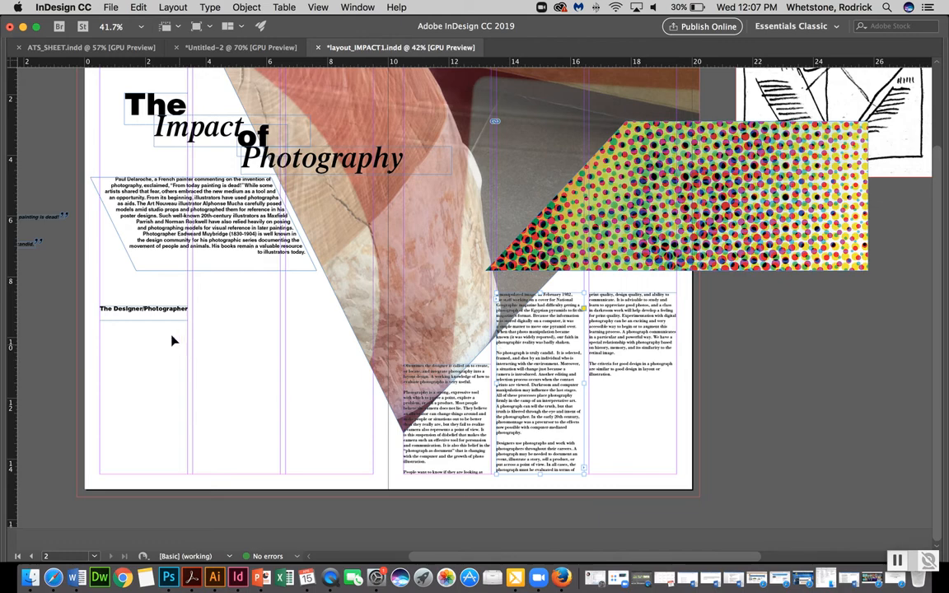
{"action": "key", "text": "Tab"}
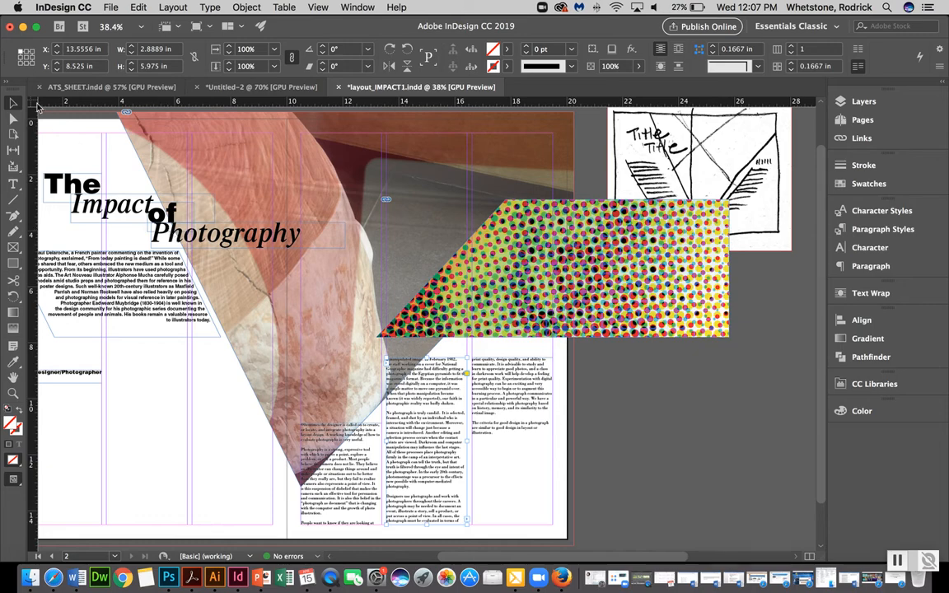
{"action": "left_click", "coordinate": [16, 215]}
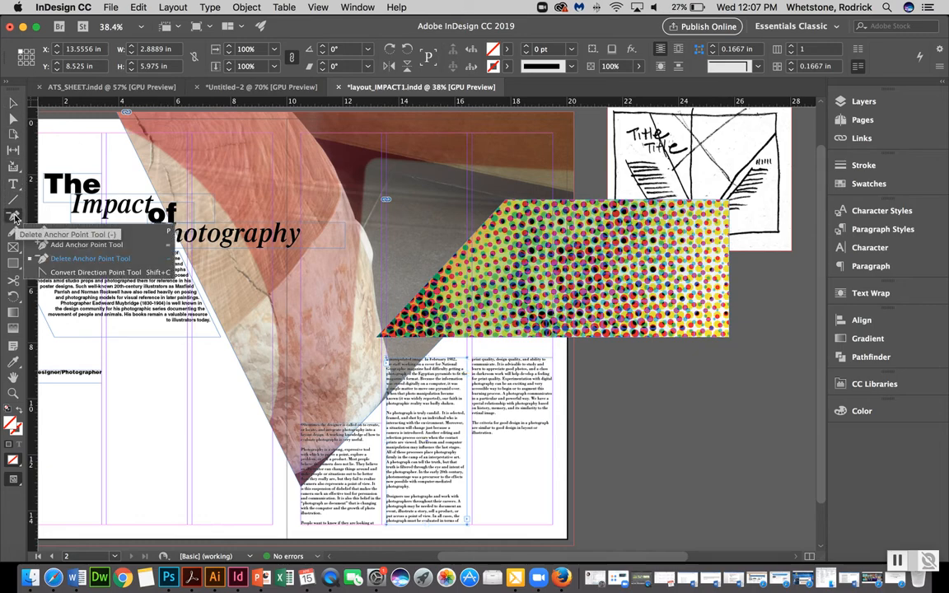
{"action": "left_click", "coordinate": [59, 249]}
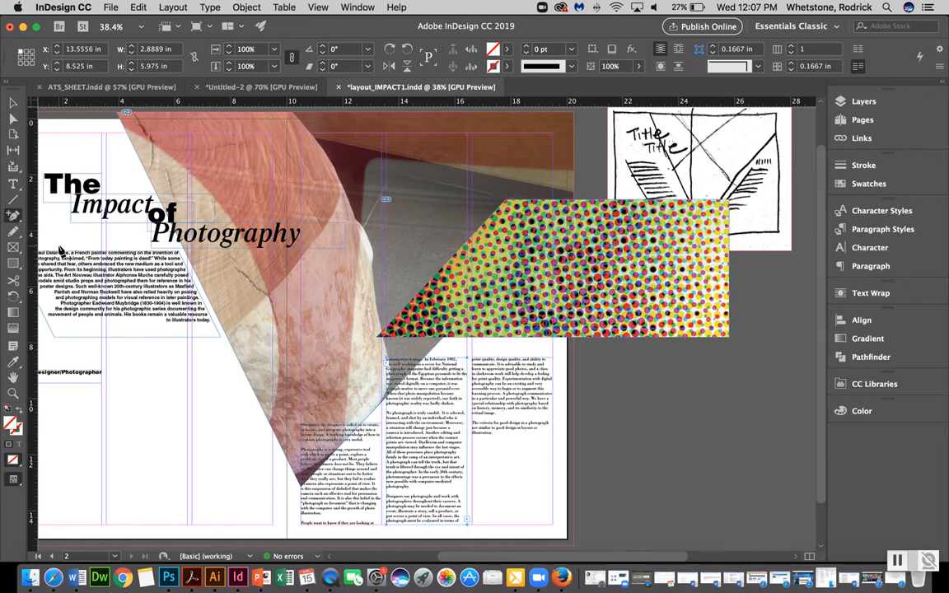
{"action": "key", "text": "super+1"}
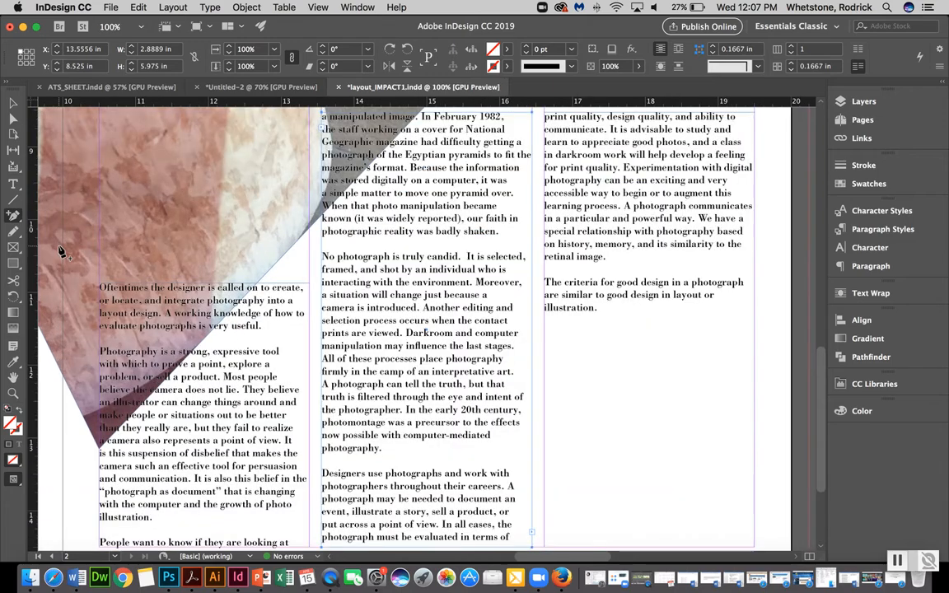
{"action": "left_click", "coordinate": [258, 288]}
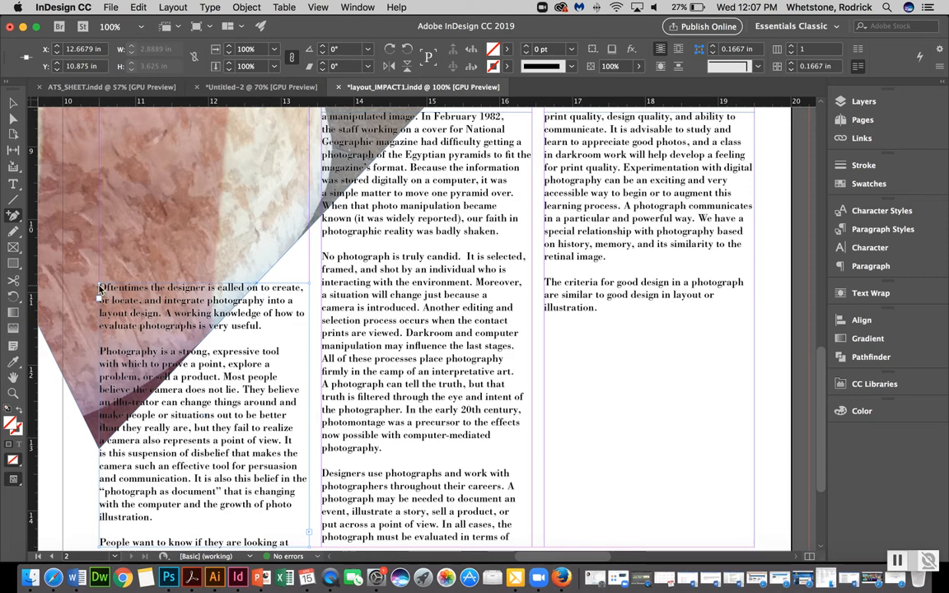
{"action": "left_click", "coordinate": [13, 119]}
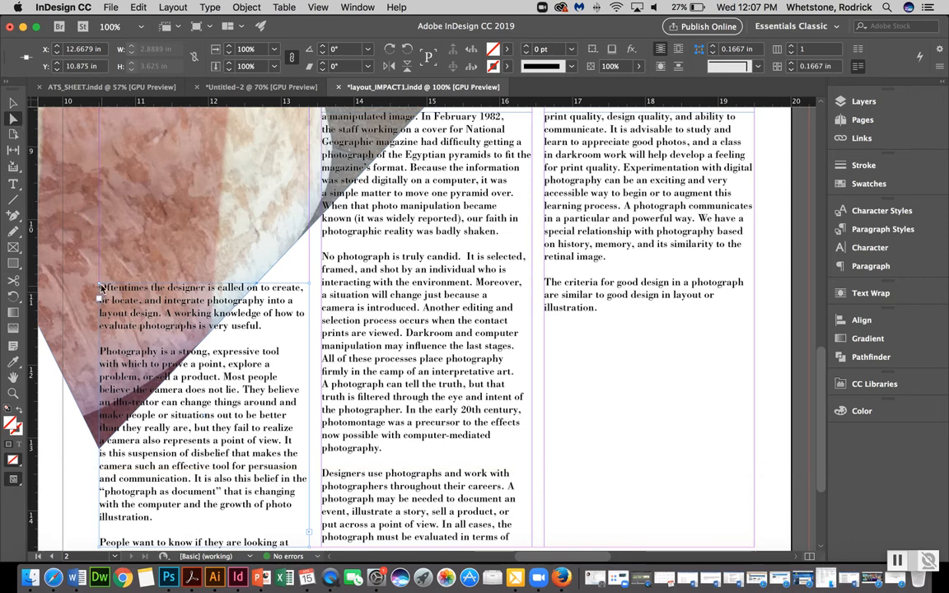
{"action": "left_click_drag", "start_coordinate": [101, 287], "coordinate": [115, 453]}
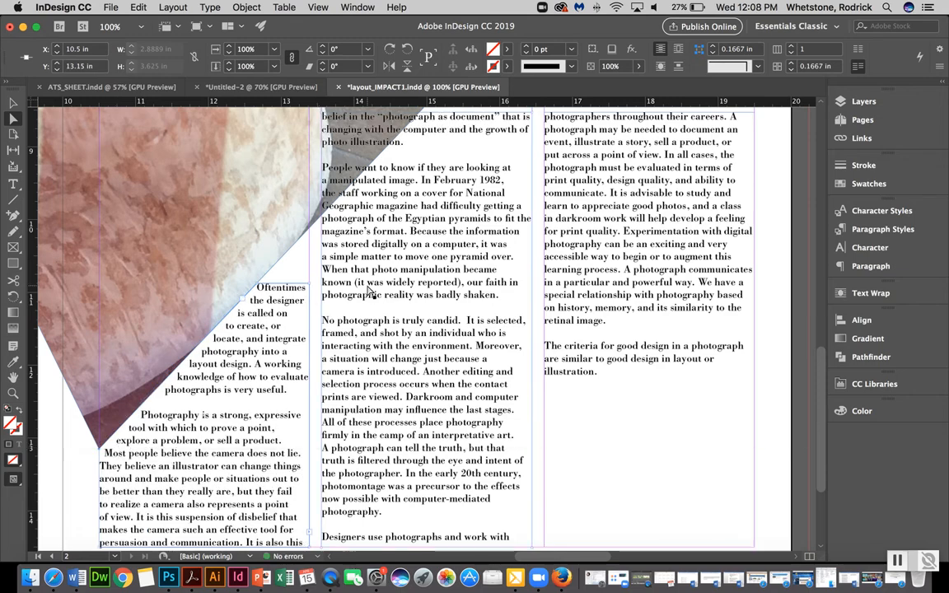
Add an anchor point to the middle column's top edge and pull its top-left corner down to slant it along the photo edge
{"action": "scroll", "coordinate": [370, 292], "scroll_direction": "down", "scroll_amount": 4}
{"action": "scroll", "coordinate": [370, 293], "scroll_direction": "up", "scroll_amount": 7}
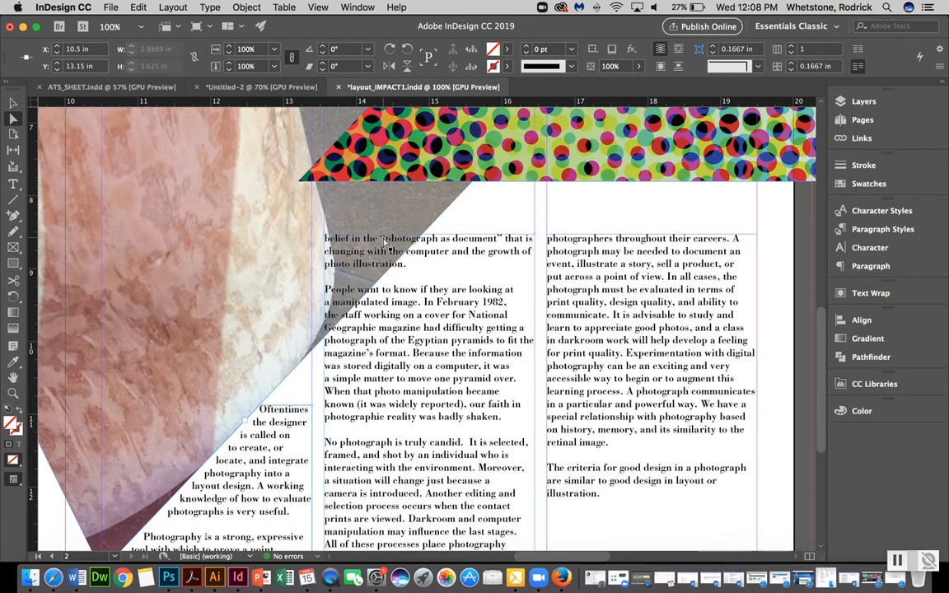
{"action": "left_click", "coordinate": [11, 215]}
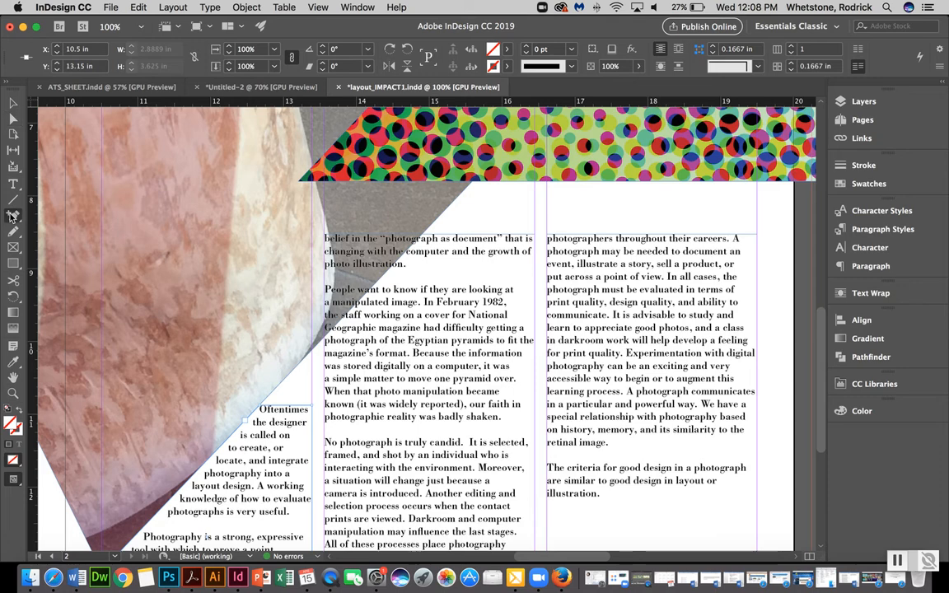
{"action": "left_click", "coordinate": [424, 239]}
{"action": "left_click", "coordinate": [12, 118]}
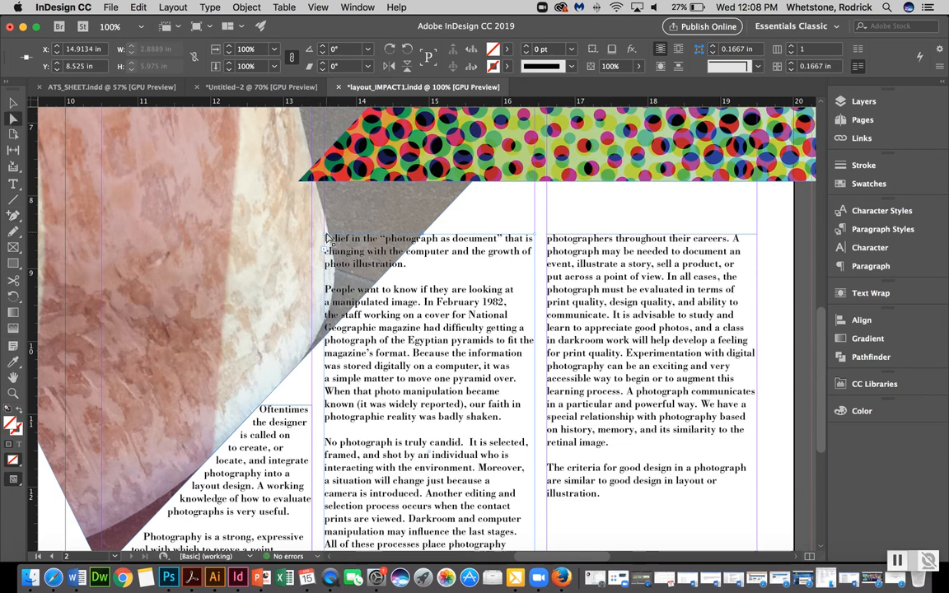
{"action": "left_click_drag", "start_coordinate": [326, 239], "coordinate": [333, 340]}
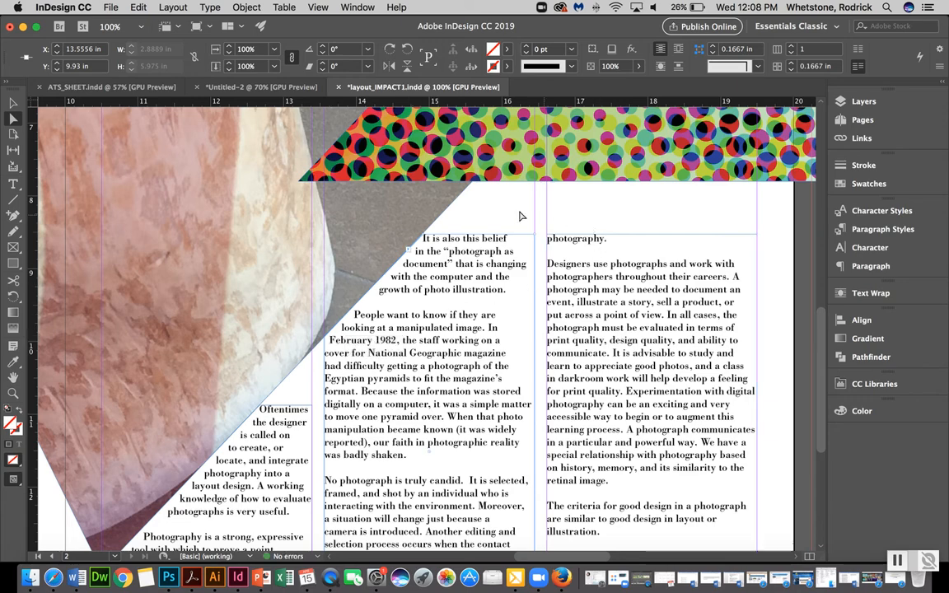
Fit the whole spread in the window and preview it without guides and frame edges
{"action": "left_click", "coordinate": [13, 103]}
{"action": "key", "text": "super+0"}
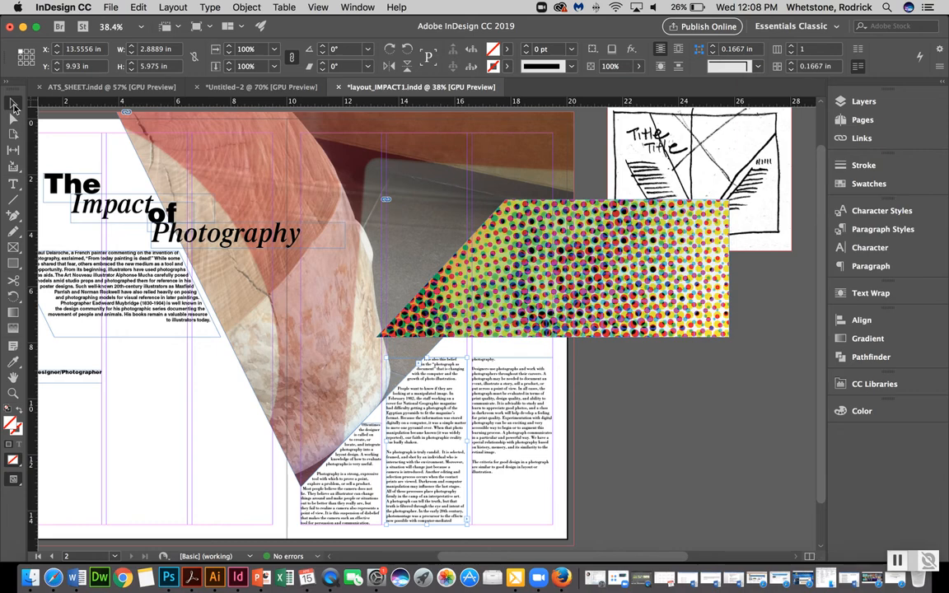
{"action": "key", "text": "w"}
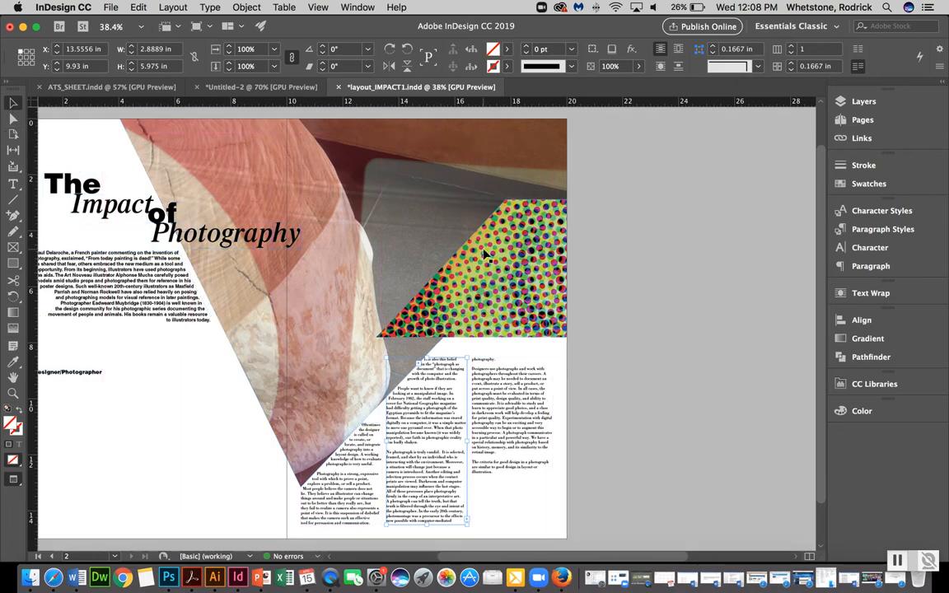
{"action": "scroll", "coordinate": [727, 471], "scroll_direction": "left", "scroll_amount": 3}
{"action": "scroll", "coordinate": [726, 470], "scroll_direction": "down", "scroll_amount": 1}
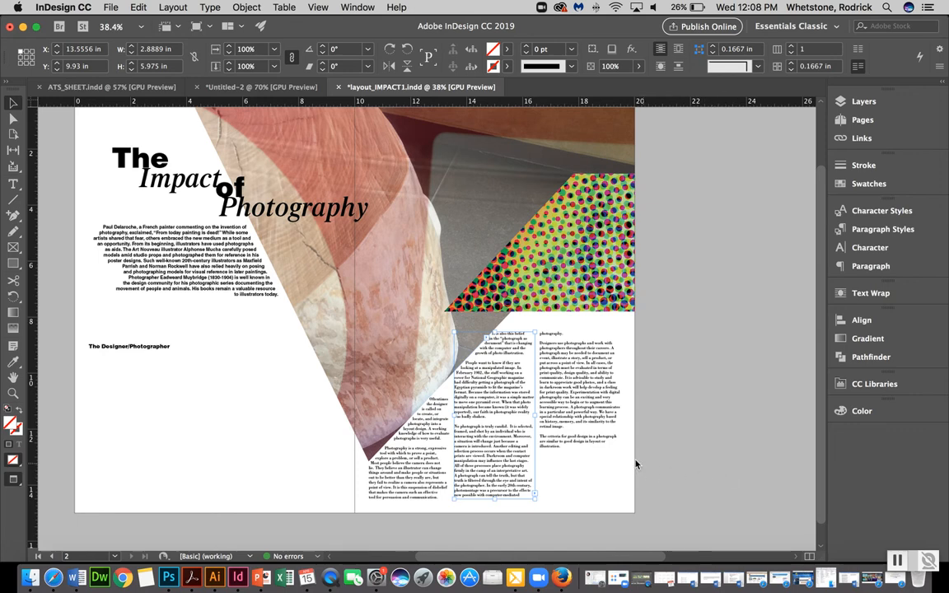
Move the "The Designer/Photographer" heading onto the photo near its lower point, beside the slanted body text
{"action": "left_click", "coordinate": [734, 456]}
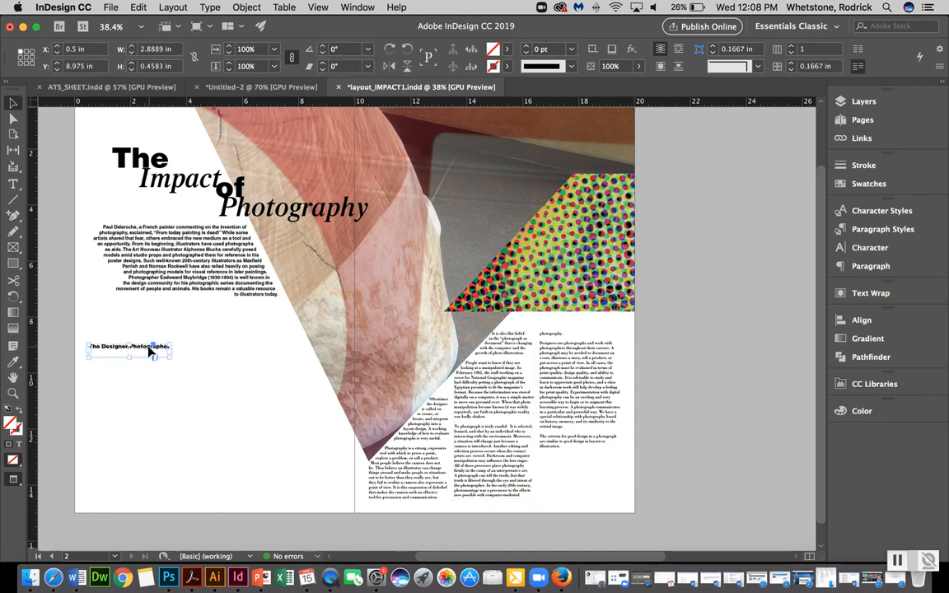
{"action": "left_click_drag", "start_coordinate": [152, 349], "coordinate": [161, 419]}
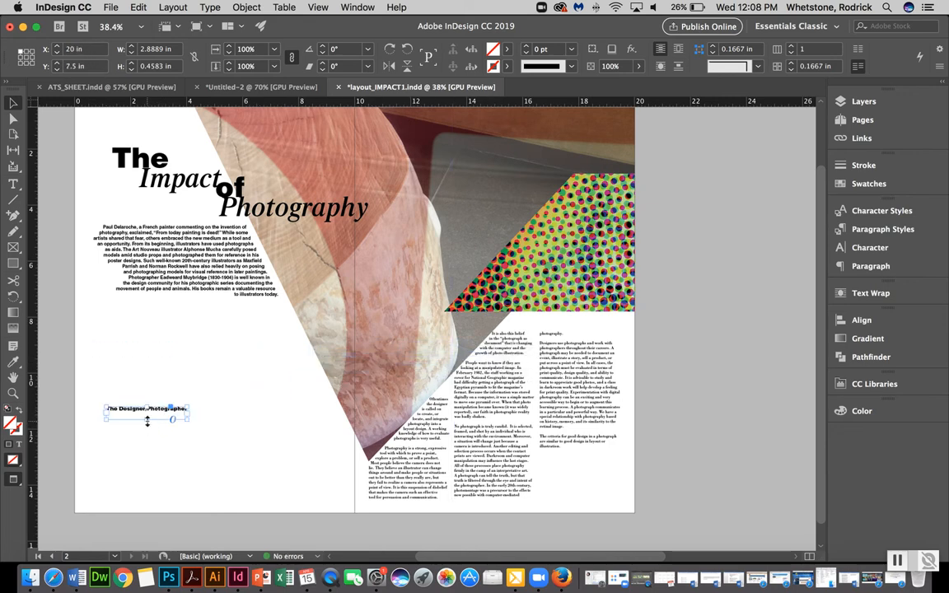
{"action": "left_click", "coordinate": [168, 391]}
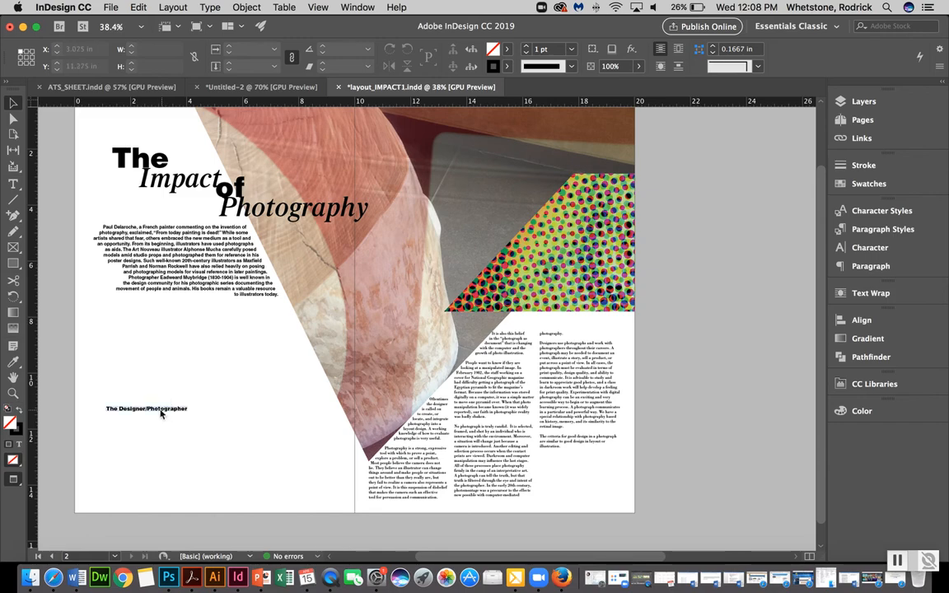
{"action": "left_click_drag", "start_coordinate": [161, 410], "coordinate": [421, 402]}
{"action": "key", "text": "super+equal"}
{"action": "key", "text": "super+equal"}
{"action": "key", "text": "super+equal"}
{"action": "key", "text": "super+equal"}
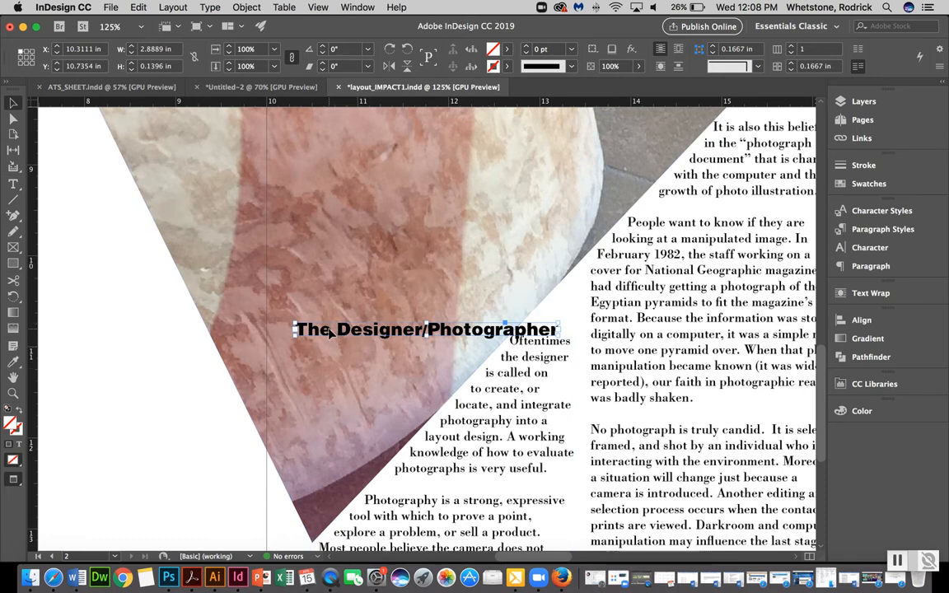
{"action": "left_click_drag", "start_coordinate": [328, 331], "coordinate": [407, 476]}
Rotate the heading 46.5° around its left end so it runs along the photo's diagonal edge
{"action": "left_click", "coordinate": [14, 297]}
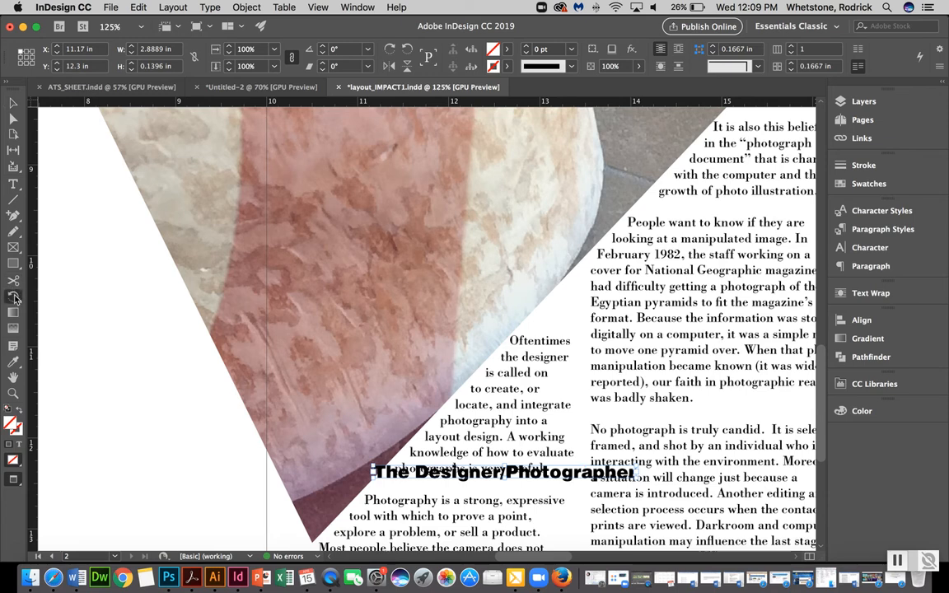
{"action": "left_click", "coordinate": [374, 478]}
{"action": "left_click_drag", "start_coordinate": [633, 472], "coordinate": [503, 297]}
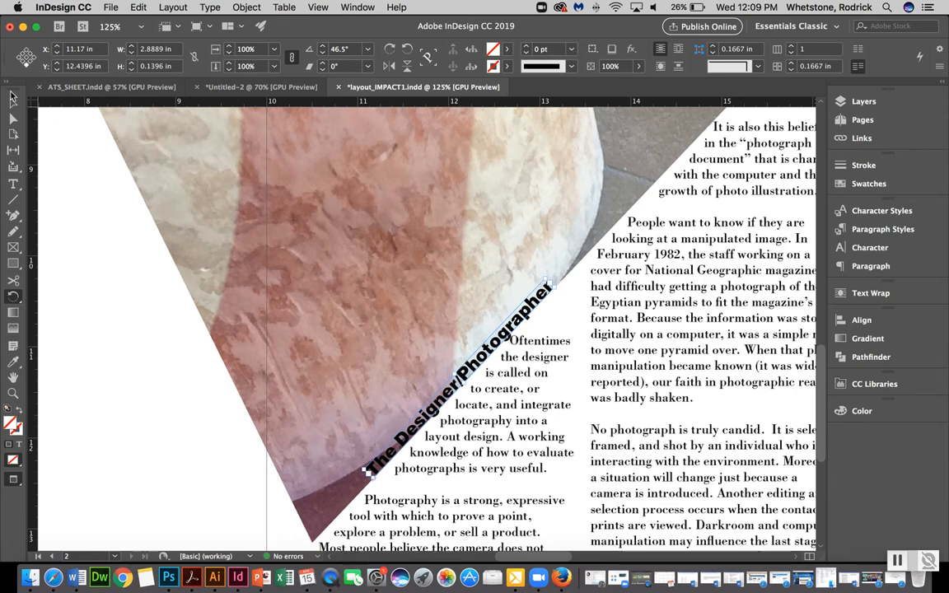
{"action": "left_click", "coordinate": [13, 103]}
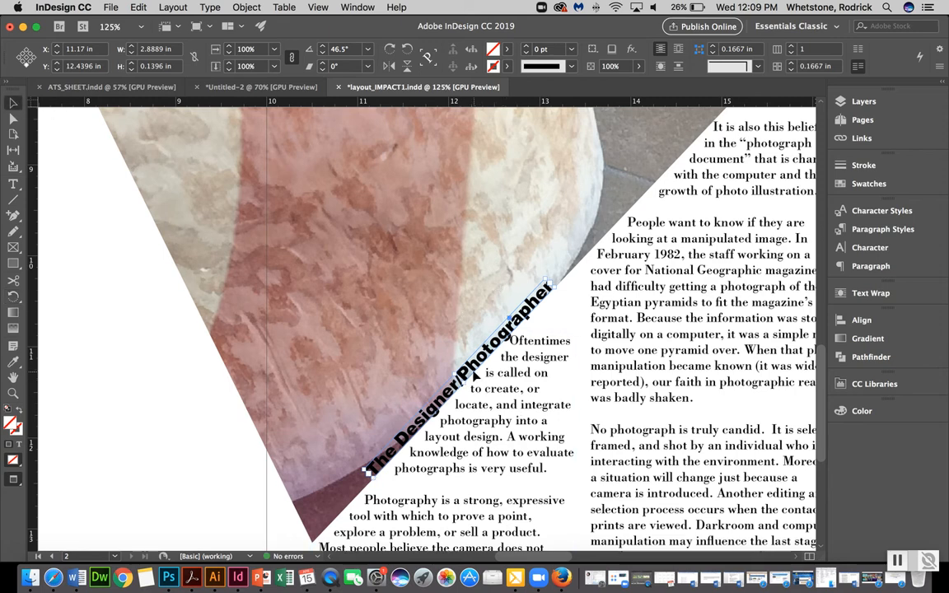
Slide the diagonal heading up along the photo's slanted edge toward the right-hand page
{"action": "left_click_drag", "start_coordinate": [472, 373], "coordinate": [523, 273]}
{"action": "scroll", "coordinate": [525, 274], "scroll_direction": "up", "scroll_amount": 10}
{"action": "scroll", "coordinate": [524, 274], "scroll_direction": "right", "scroll_amount": 2}
{"action": "scroll", "coordinate": [523, 273], "scroll_direction": "up", "scroll_amount": 4}
{"action": "scroll", "coordinate": [524, 273], "scroll_direction": "down", "scroll_amount": 4}
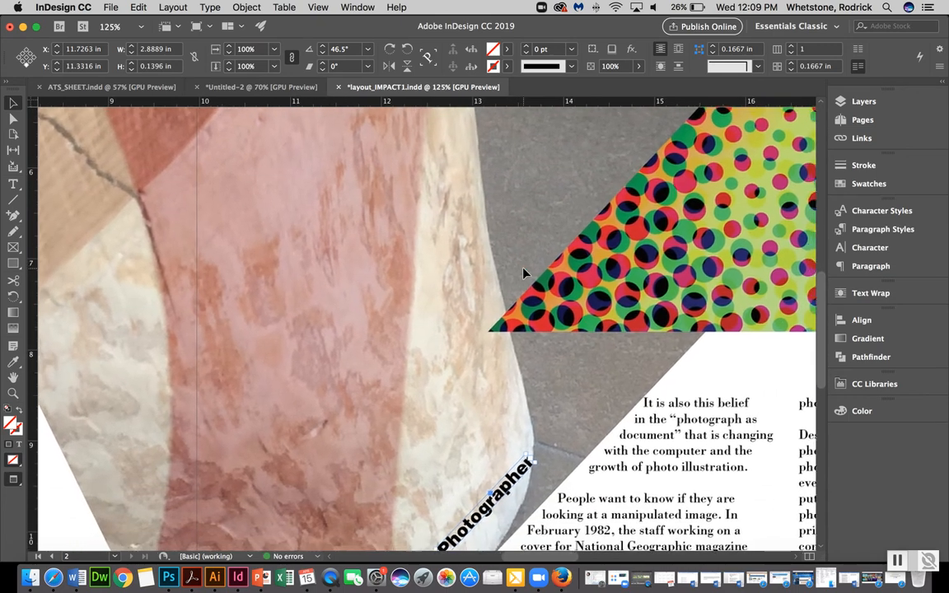
{"action": "left_click_drag", "start_coordinate": [485, 499], "coordinate": [578, 438]}
Move the heading back down to the photo's lower point and nudge it into place along the diagonal edge
{"action": "key", "text": "super+alt+0"}
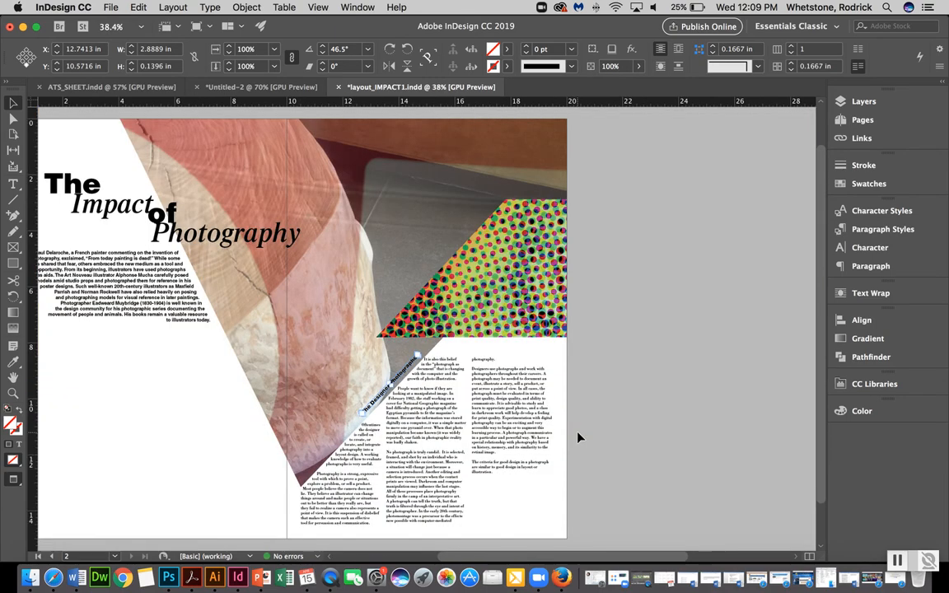
{"action": "left_click", "coordinate": [579, 437]}
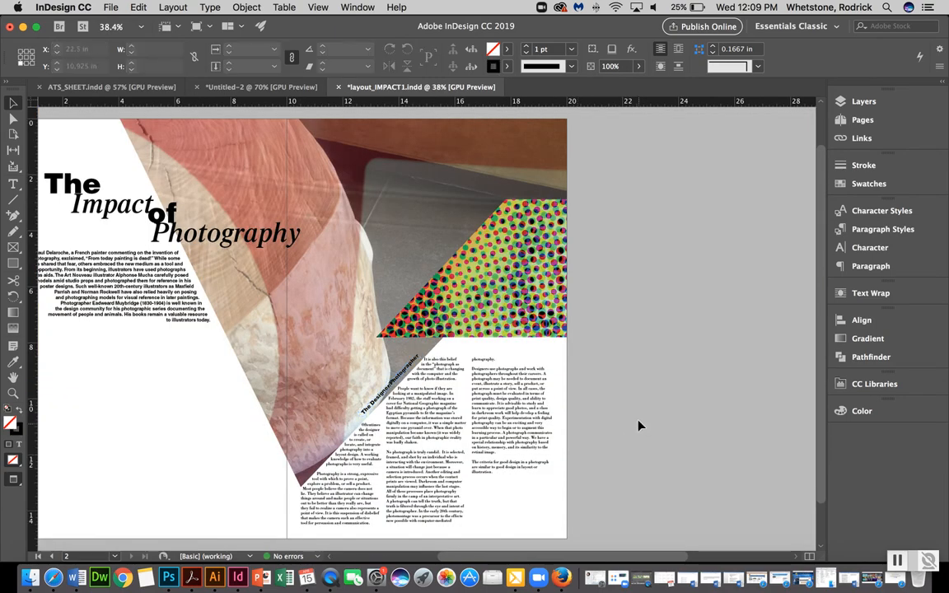
{"action": "left_click_drag", "start_coordinate": [396, 382], "coordinate": [341, 443]}
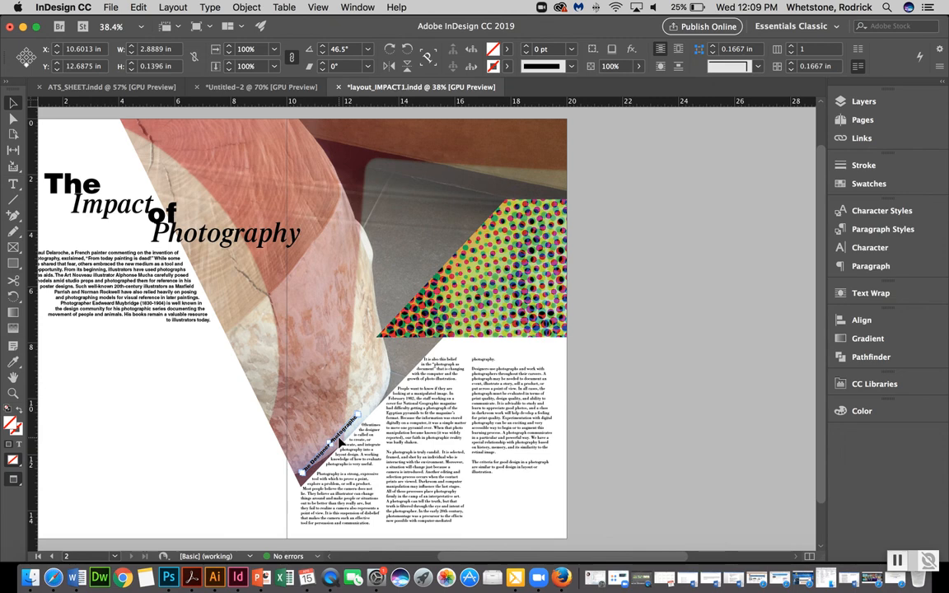
{"action": "key", "text": "Down"}
{"action": "key", "text": "Down"}
{"action": "key", "text": "Down"}
{"action": "key", "text": "Down"}
{"action": "key", "text": "Right"}
{"action": "key", "text": "Down"}
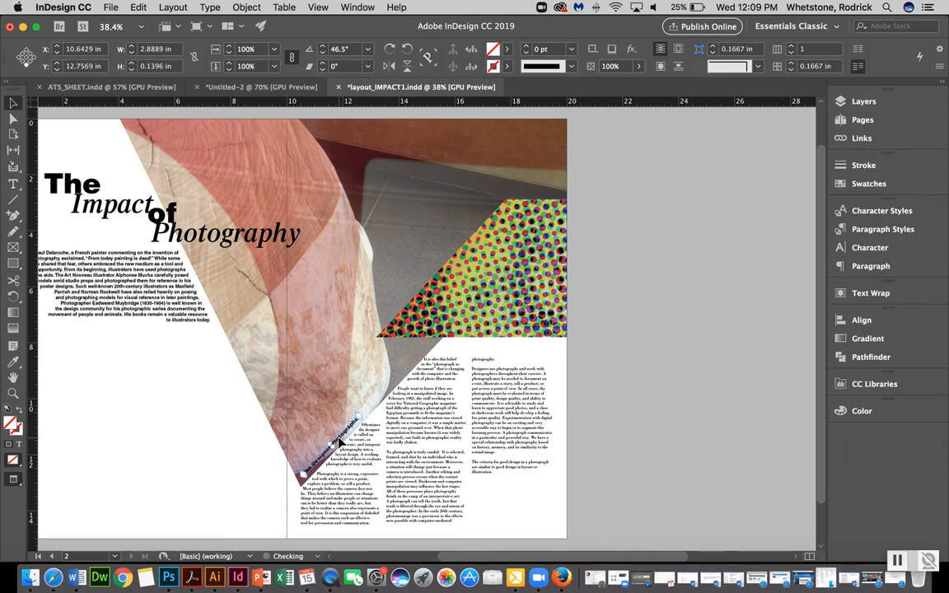
{"action": "left_click", "coordinate": [222, 485]}
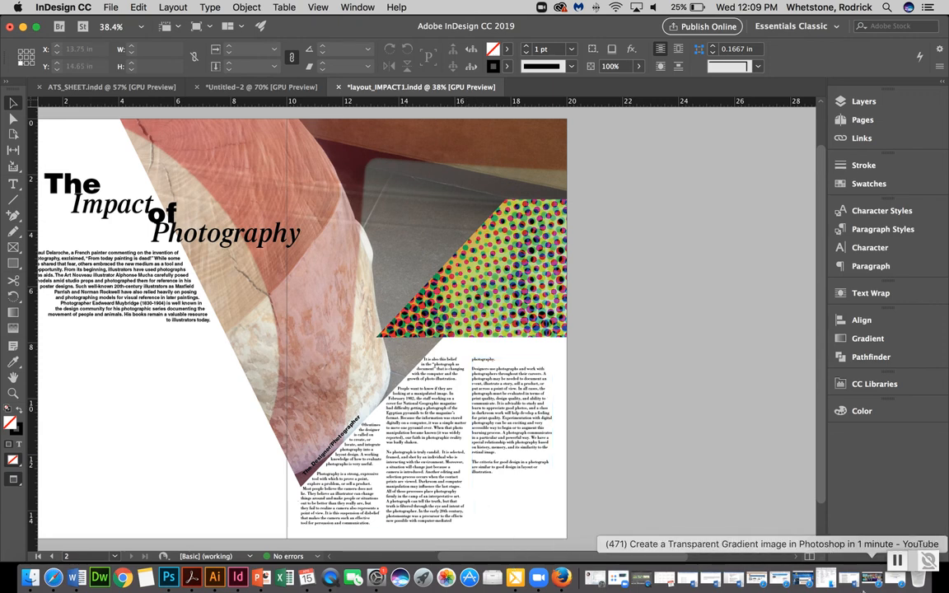
{"action": "left_click", "coordinate": [901, 561]}
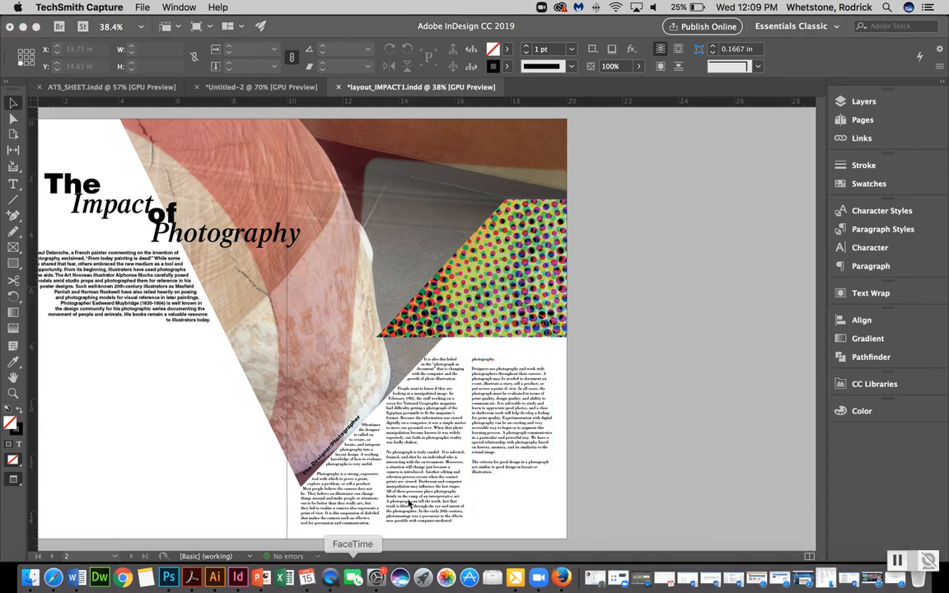
{"action": "scroll", "coordinate": [320, 341], "scroll_direction": "left", "scroll_amount": 3}
{"action": "scroll", "coordinate": [320, 341], "scroll_direction": "left", "scroll_amount": 1}
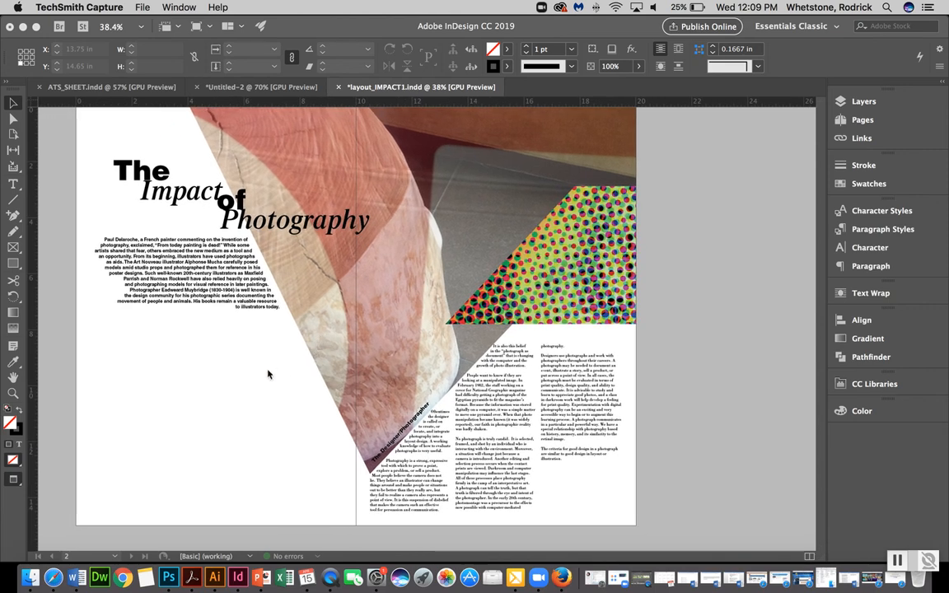